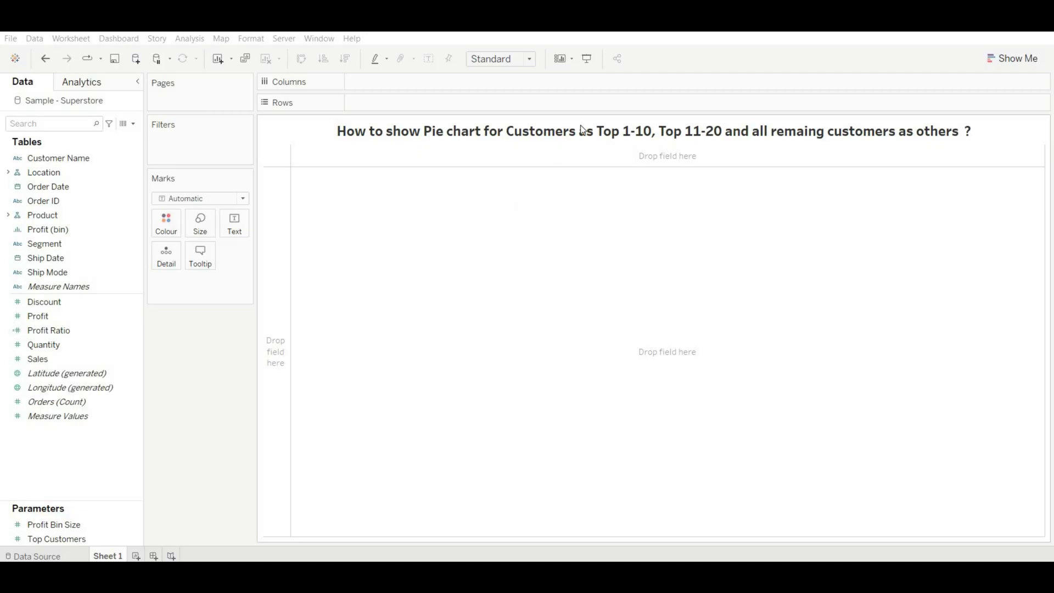
- Start a Customer Name set holding the top 10 customers by summed Sales
{"action": "left_click", "coordinate": [614, 143]}
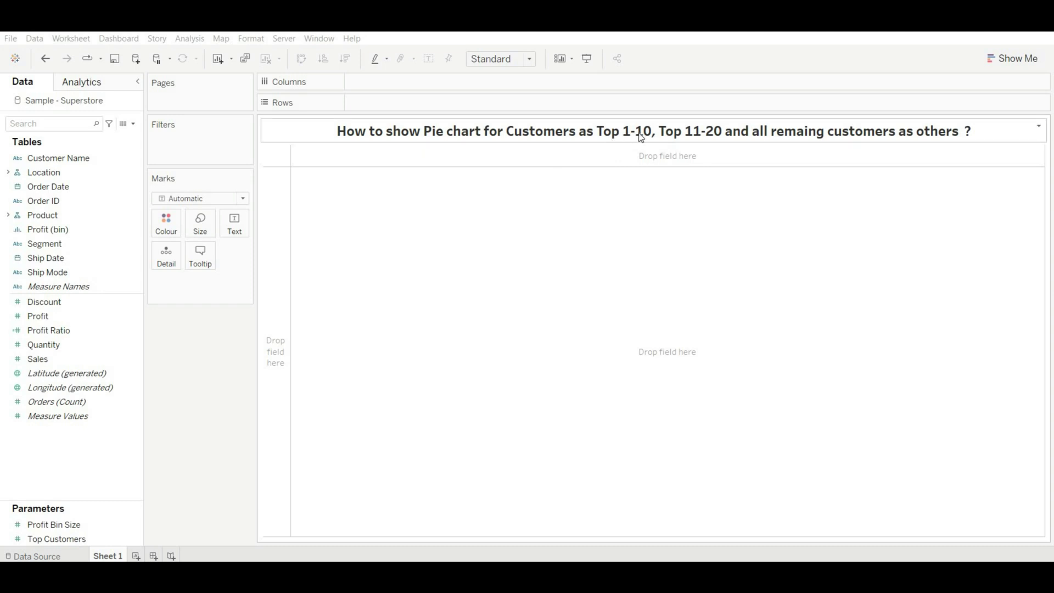
{"action": "left_click", "coordinate": [590, 181]}
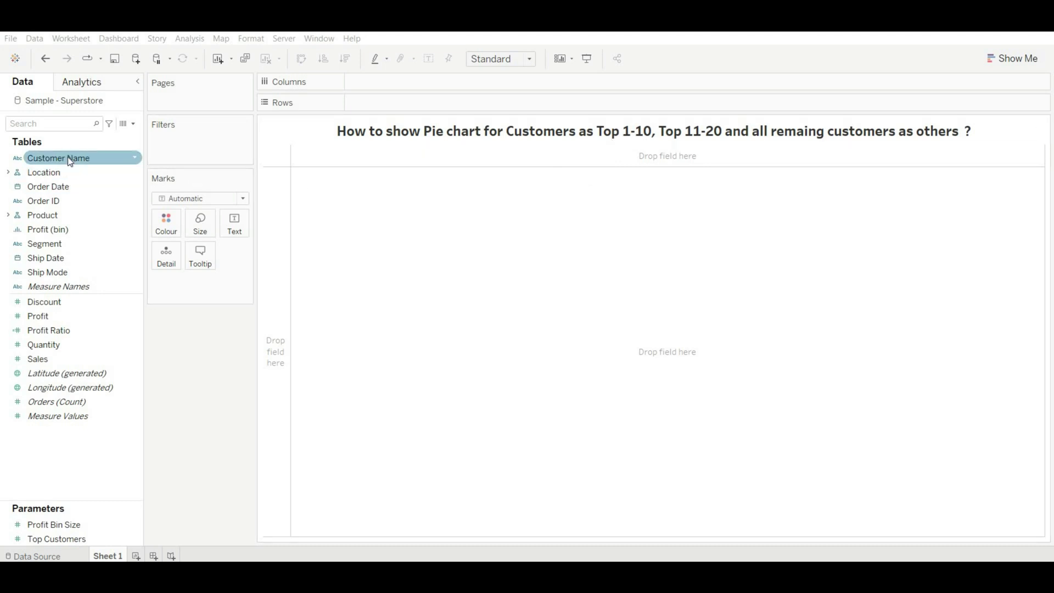
{"action": "left_click", "coordinate": [142, 159]}
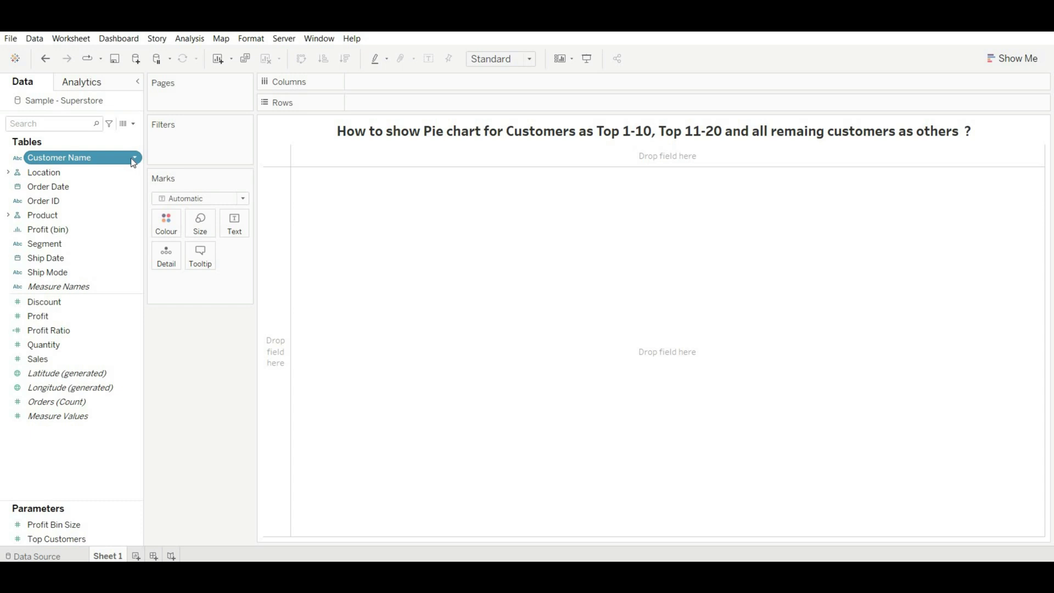
{"action": "left_click", "coordinate": [135, 159]}
{"action": "mouse_move", "coordinate": [163, 241]}
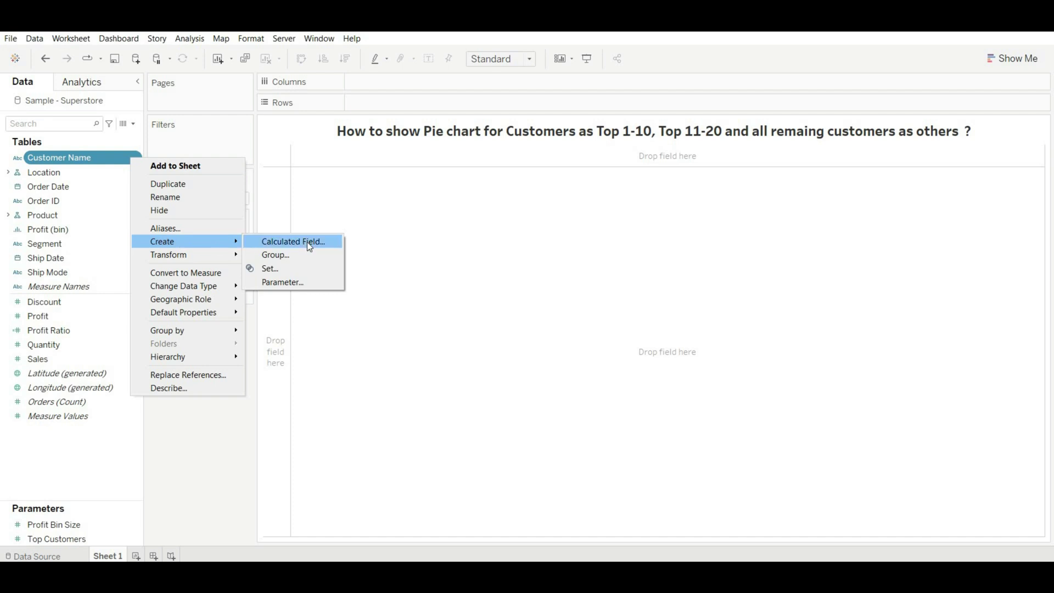
{"action": "left_click", "coordinate": [287, 273]}
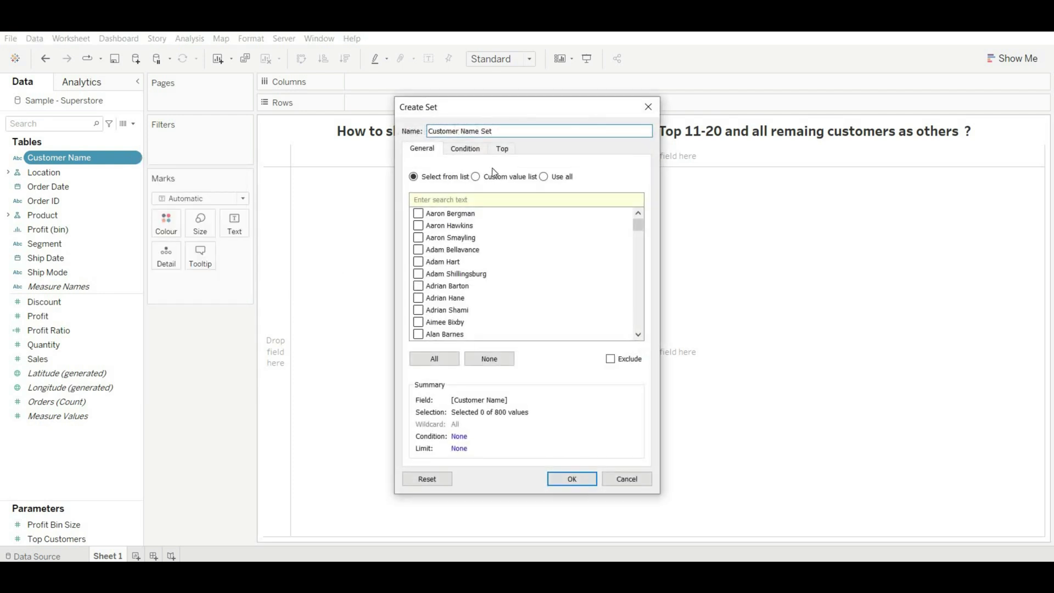
{"action": "left_click", "coordinate": [503, 149]}
{"action": "left_click", "coordinate": [414, 181]}
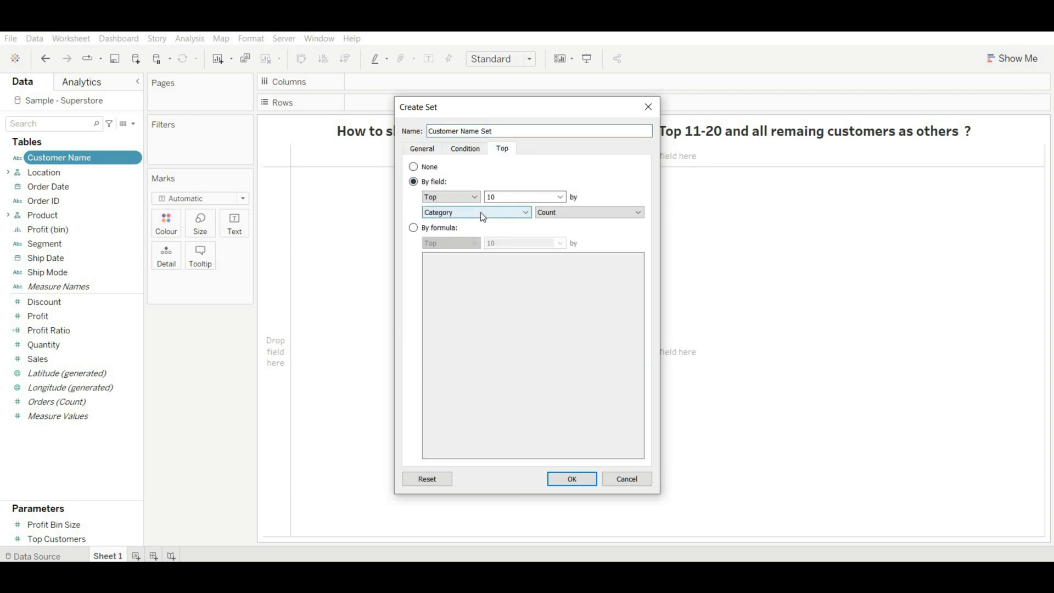
{"action": "left_click", "coordinate": [482, 214]}
{"action": "type", "text": "SA"}
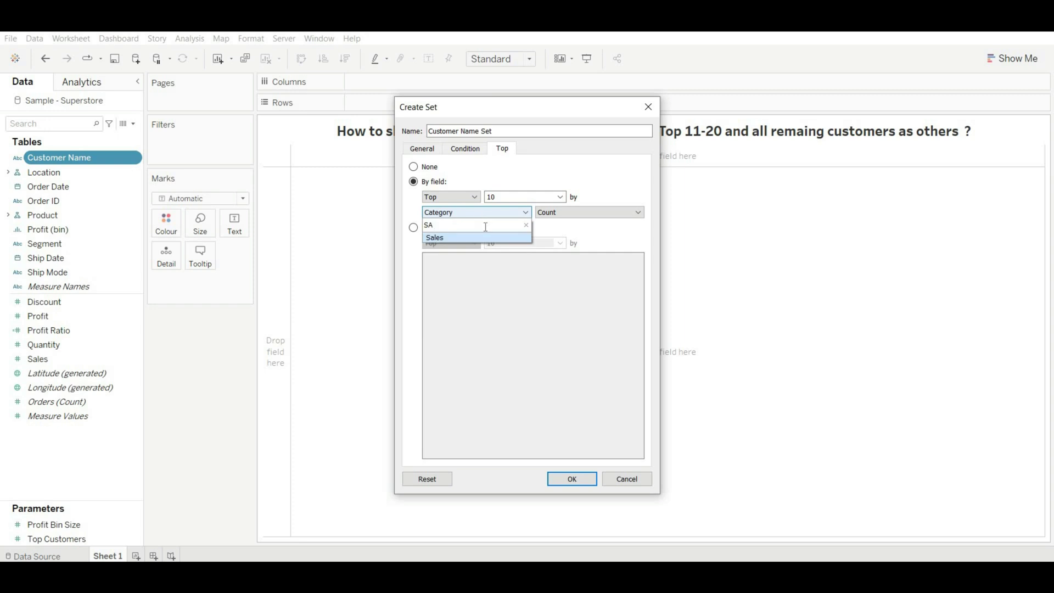
{"action": "left_click", "coordinate": [478, 238]}
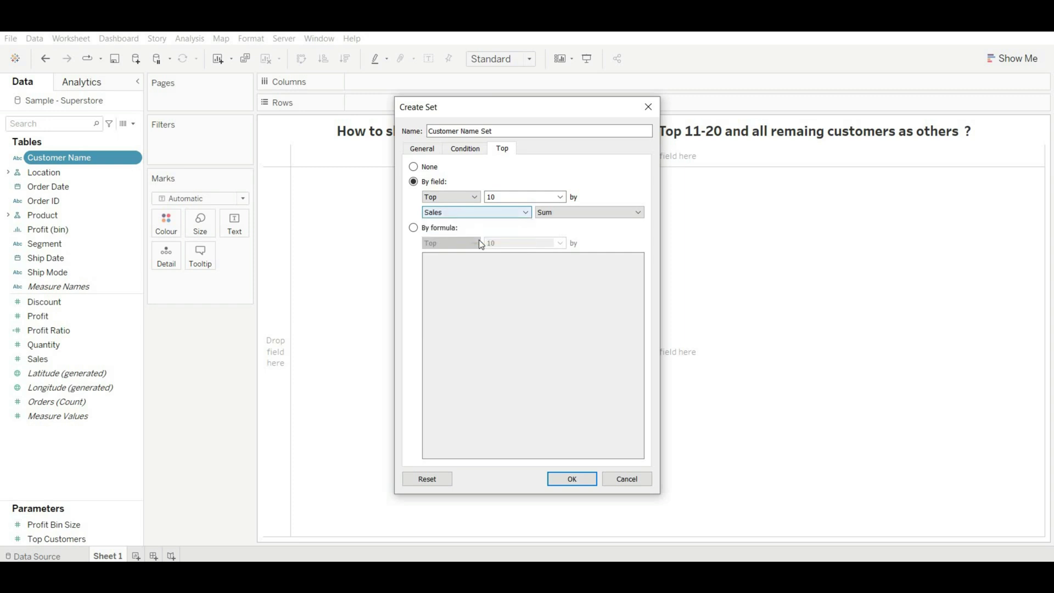
- Name the set 'Top 1-10 Customers' and create it
{"action": "left_click", "coordinate": [511, 131]}
{"action": "key", "text": "Home"}
{"action": "key", "text": "ctrl+shift+Right"}
{"action": "key", "text": "ctrl+shift+Right"}
{"action": "key", "text": "BackSpace"}
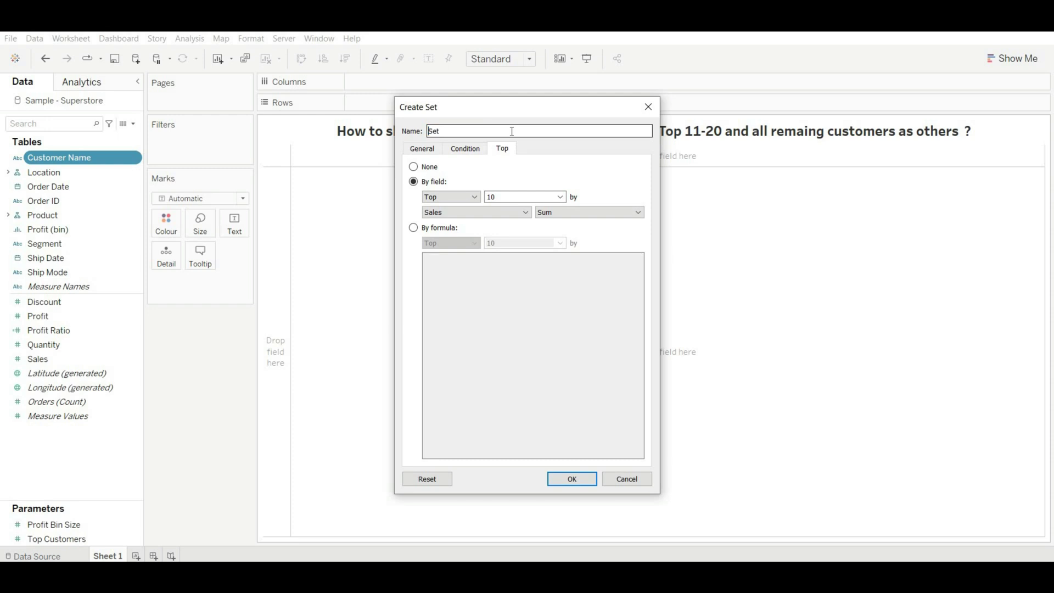
{"action": "key", "text": "ctrl+shift+Right"}
{"action": "key", "text": "BackSpace"}
{"action": "type", "text": "Top "}
{"action": "type", "text": "1-10 "}
{"action": "type", "text": "Customers"}
{"action": "left_click", "coordinate": [573, 480]}
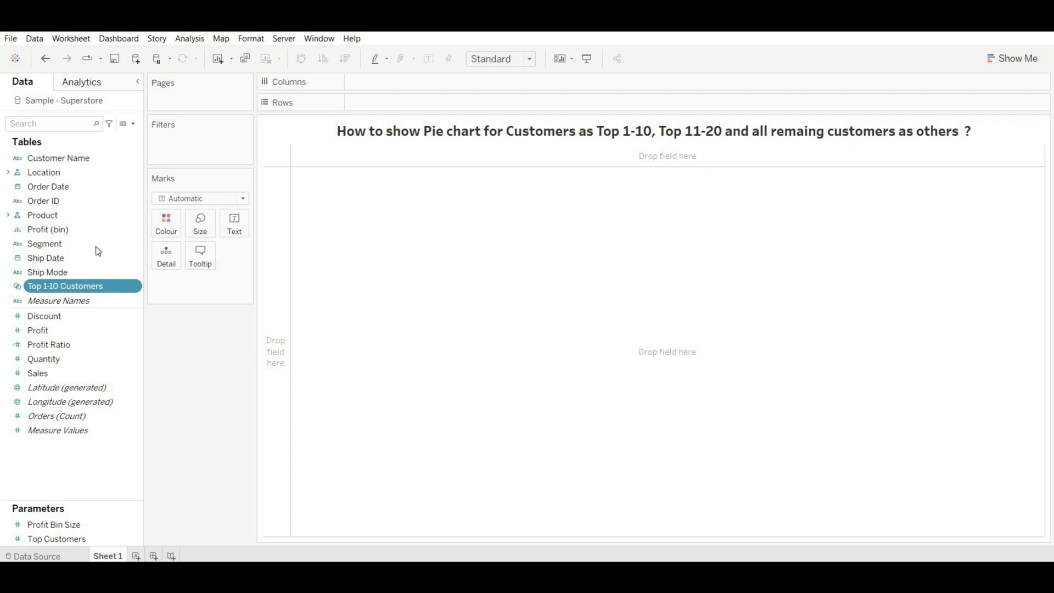
- Start another Customer Name set holding the top 20 customers by summed Sales
{"action": "left_click", "coordinate": [130, 161]}
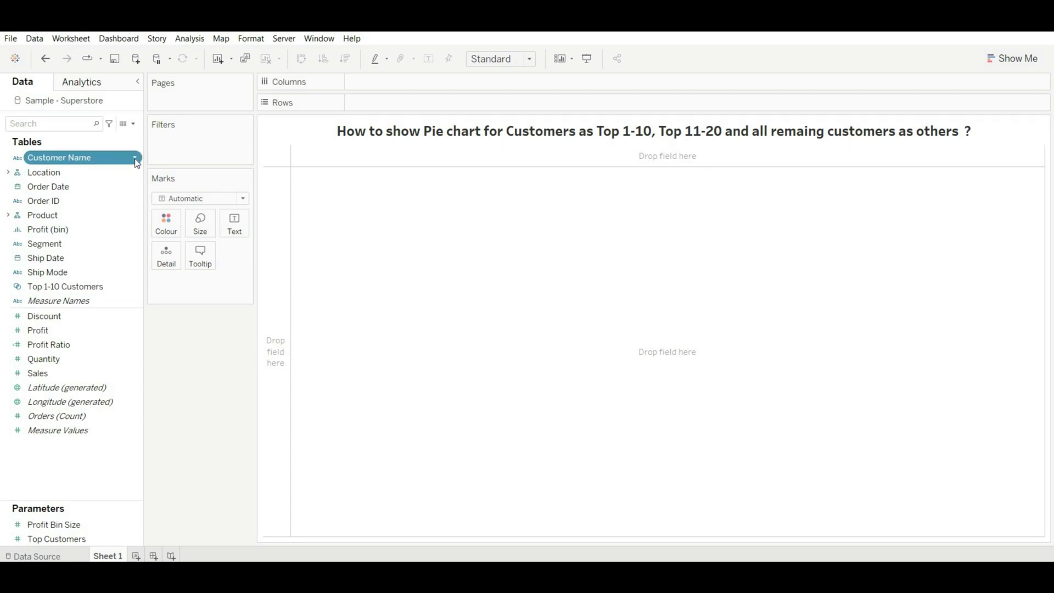
{"action": "left_click", "coordinate": [134, 159]}
{"action": "mouse_move", "coordinate": [166, 243]}
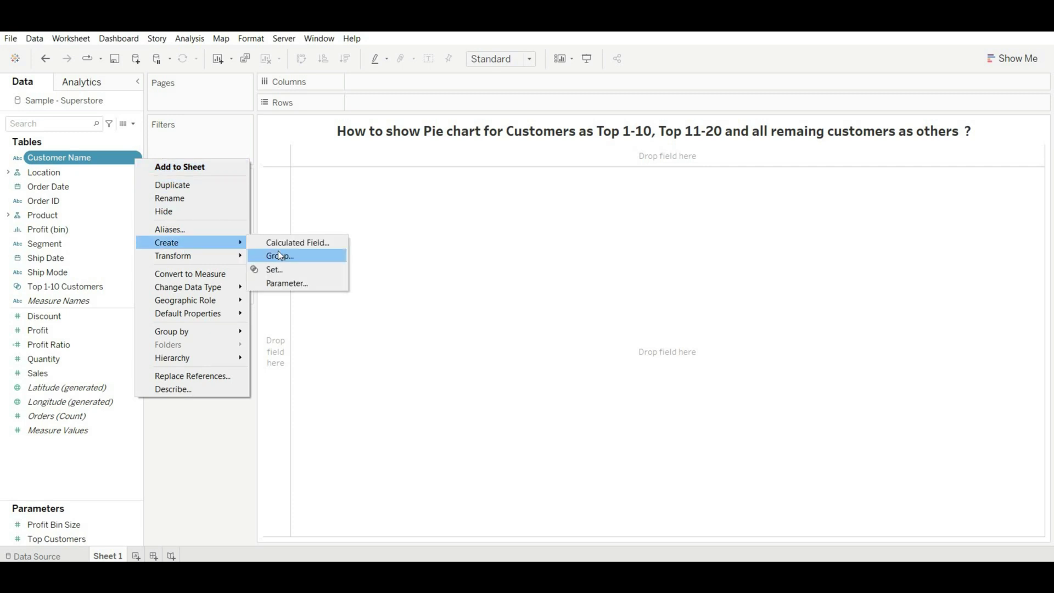
{"action": "left_click", "coordinate": [284, 267]}
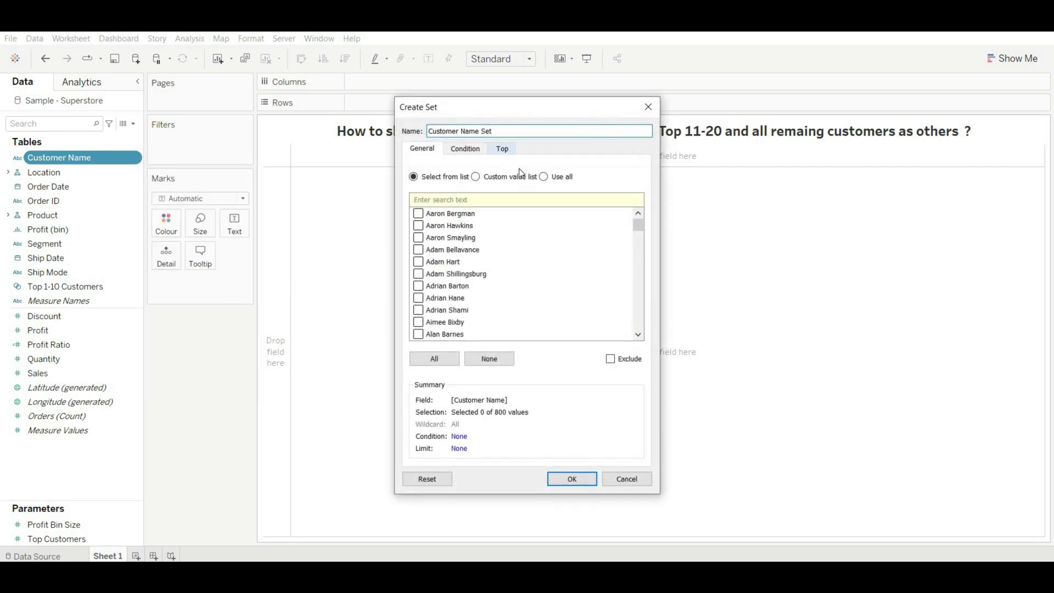
{"action": "left_click", "coordinate": [509, 154]}
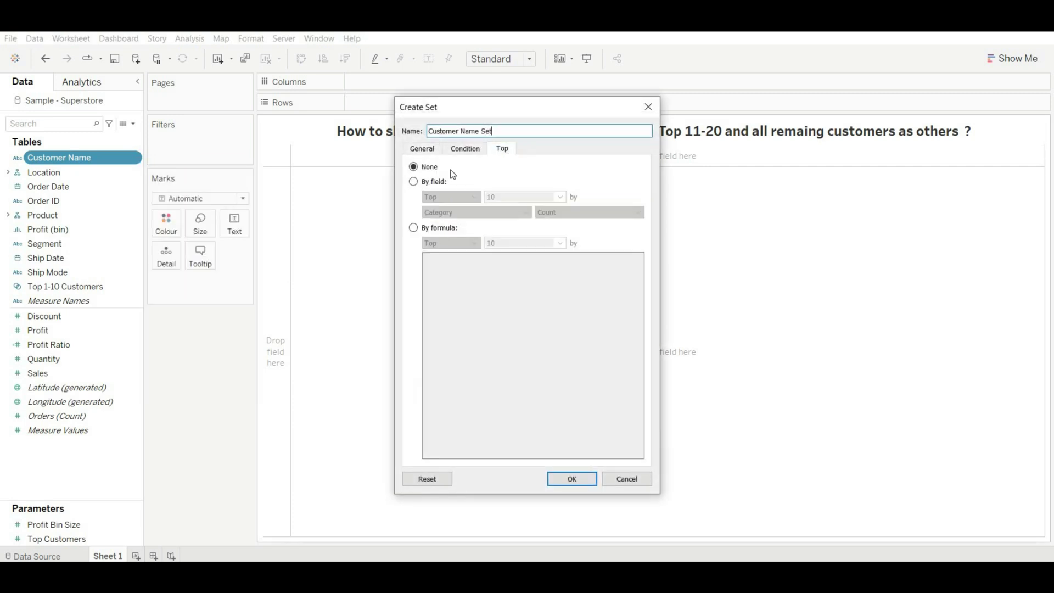
{"action": "left_click", "coordinate": [414, 182]}
{"action": "left_click", "coordinate": [509, 196]}
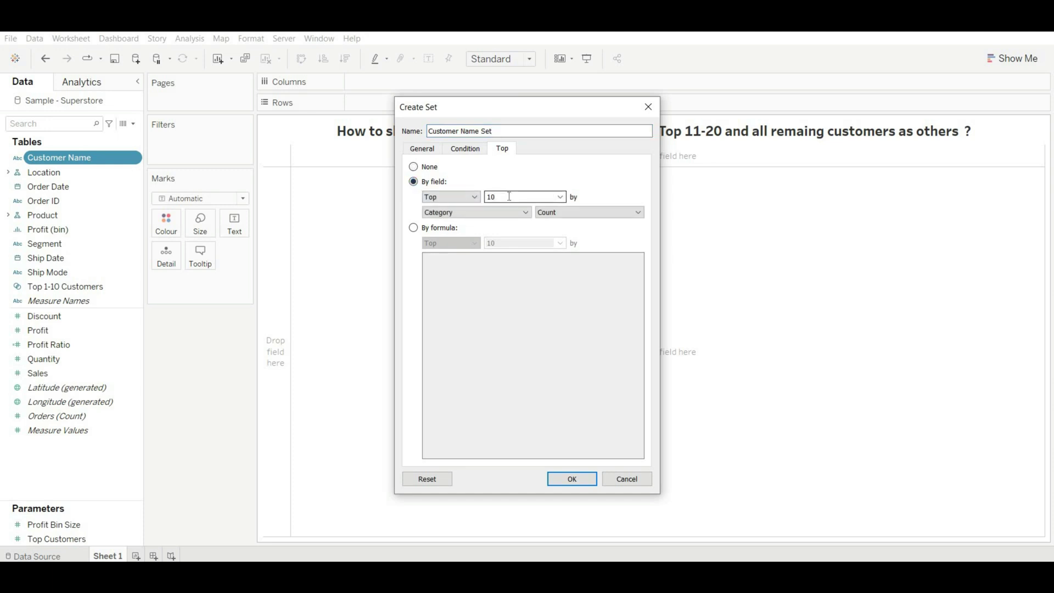
{"action": "key", "text": "BackSpace"}
{"action": "key", "text": "BackSpace"}
{"action": "type", "text": "20"}
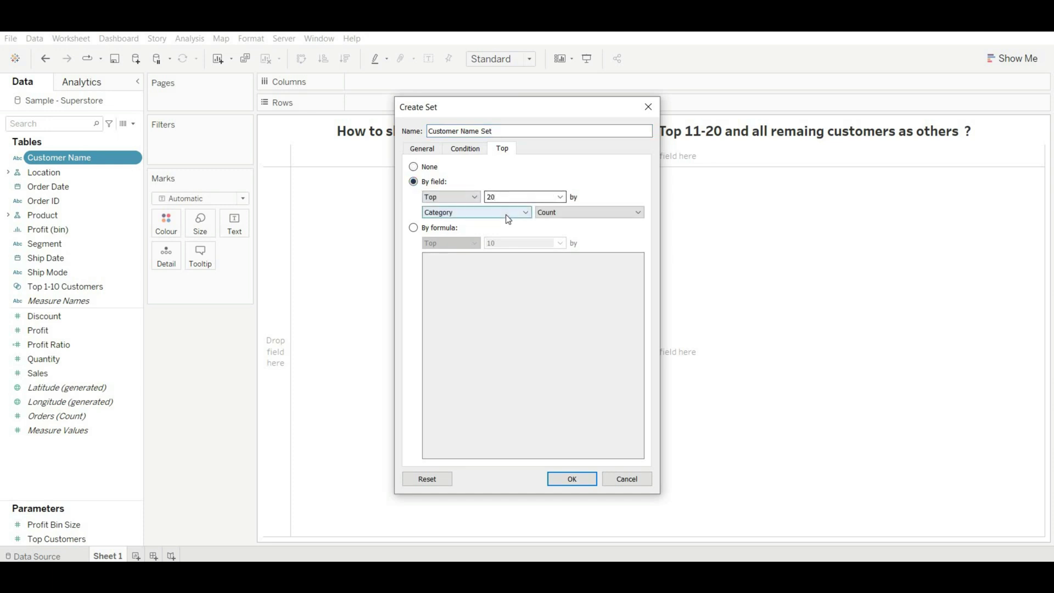
{"action": "left_click", "coordinate": [506, 216]}
{"action": "type", "text": "sale"}
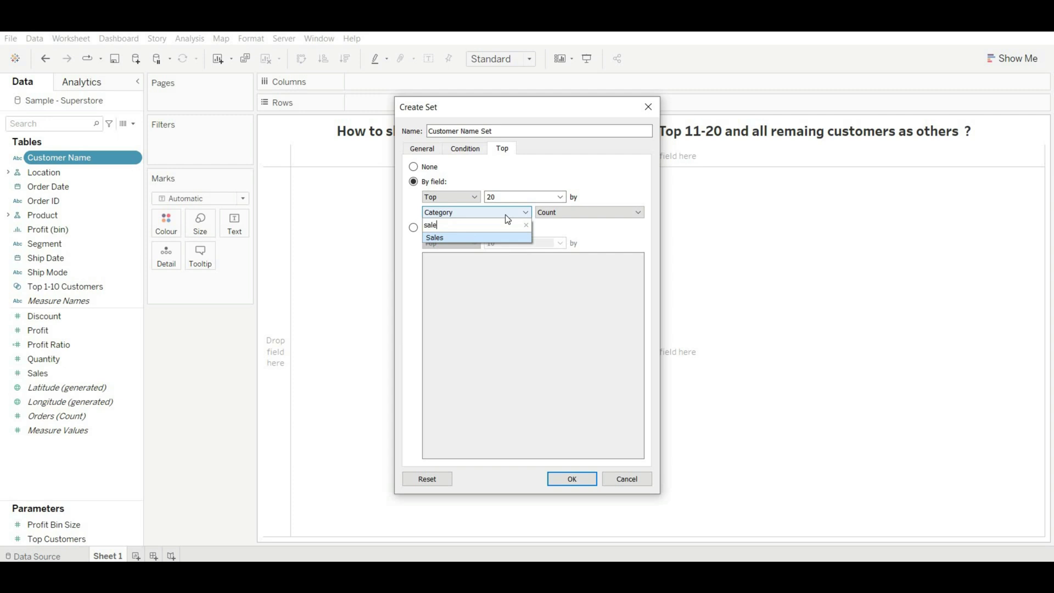
{"action": "left_click", "coordinate": [489, 237]}
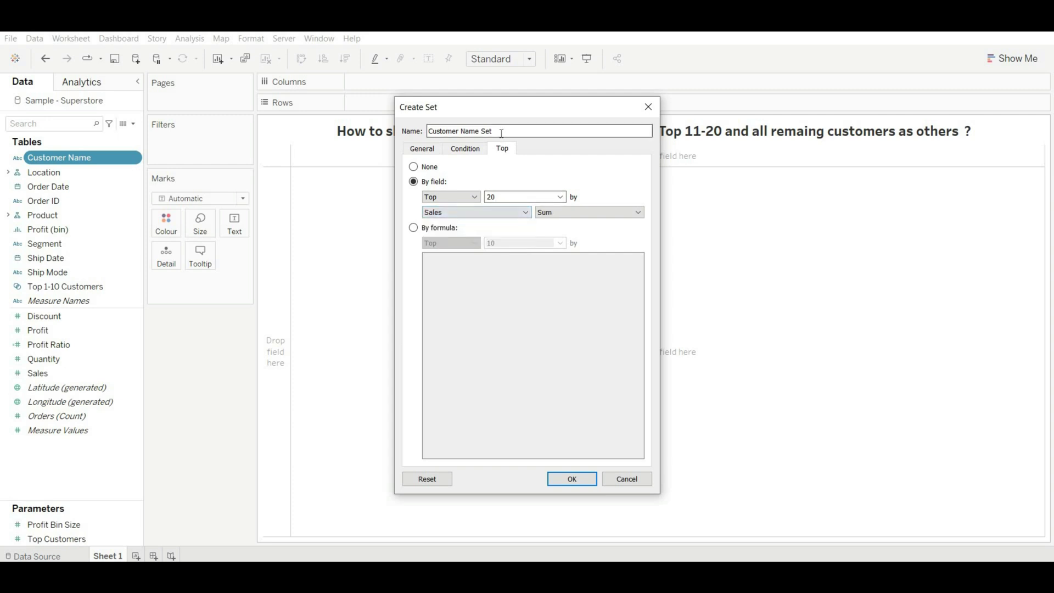
- Name the set 'Top 20 Customers' and create it
{"action": "triple_click", "coordinate": [502, 131]}
{"action": "key", "text": "BackSpace"}
{"action": "type", "text": "T"}
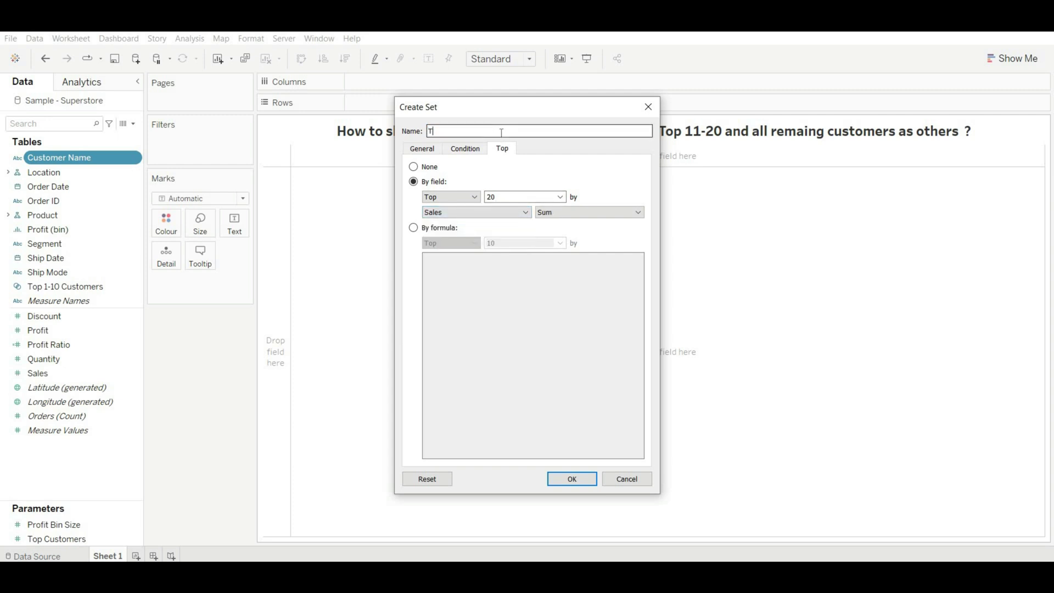
{"action": "type", "text": "op 20 "}
{"action": "type", "text": "Customers"}
{"action": "left_click", "coordinate": [576, 476]}
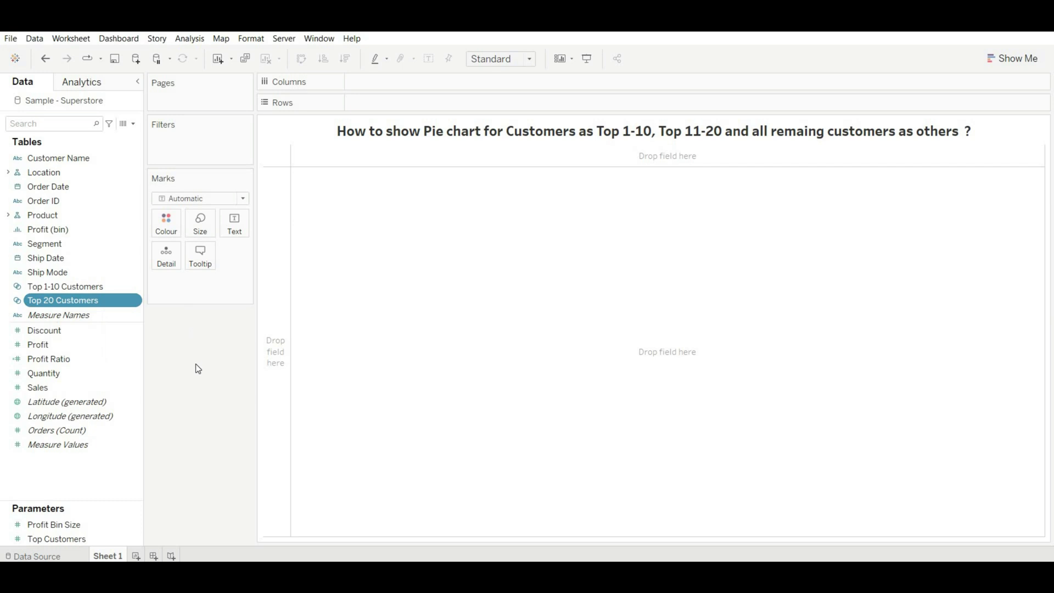
{"action": "left_click", "coordinate": [707, 132]}
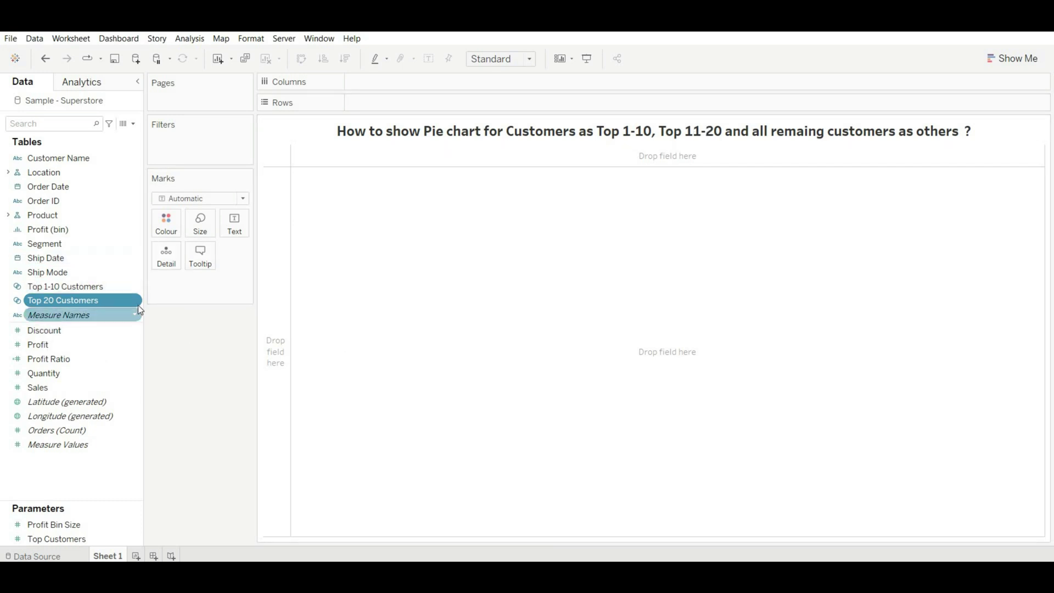
- Combine Top 1-10 with Top 20 Customers as 'Top 11-20 Customers', excluding shared members
{"action": "right_click", "coordinate": [131, 289]}
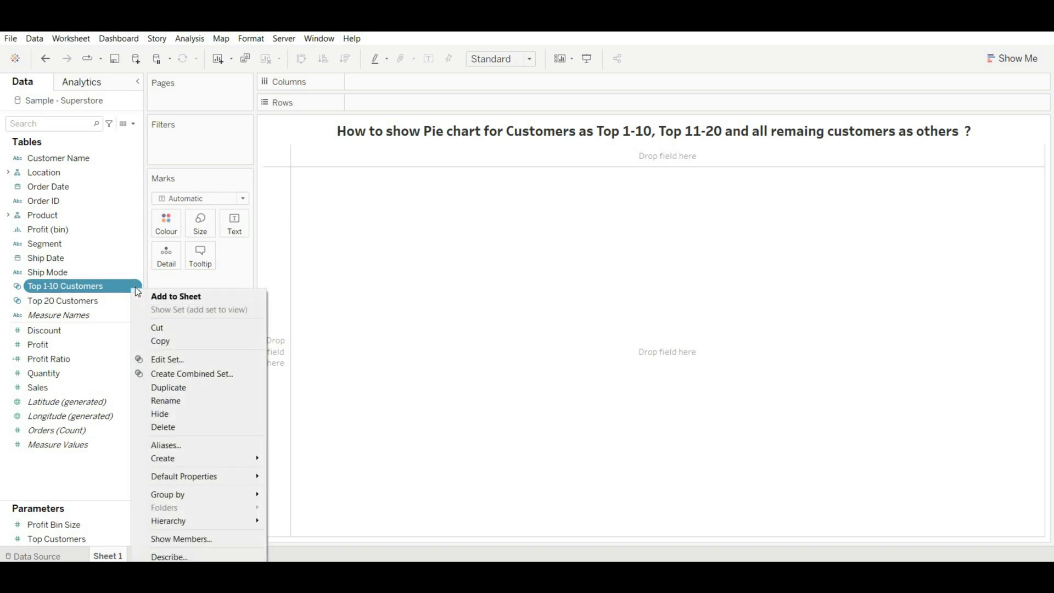
{"action": "left_click", "coordinate": [192, 373]}
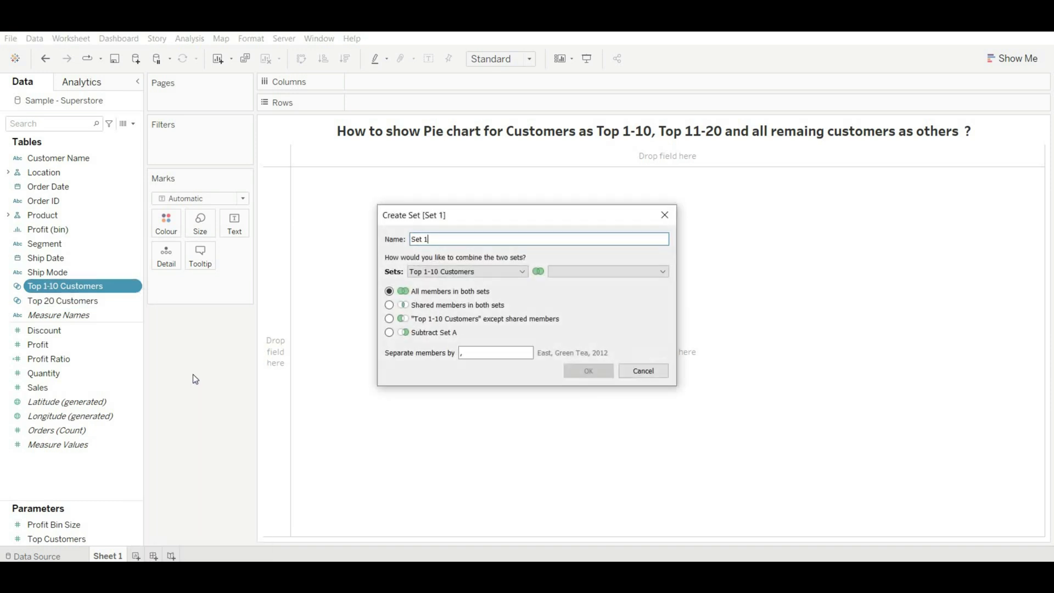
{"action": "key", "text": "BackSpace"}
{"action": "key", "text": "BackSpace"}
{"action": "key", "text": "BackSpace"}
{"action": "key", "text": "BackSpace"}
{"action": "key", "text": "BackSpace"}
{"action": "type", "text": "Top "}
{"action": "type", "text": "11-2"}
{"action": "type", "text": "0 Cus"}
{"action": "type", "text": "tomers"}
{"action": "left_click", "coordinate": [621, 273]}
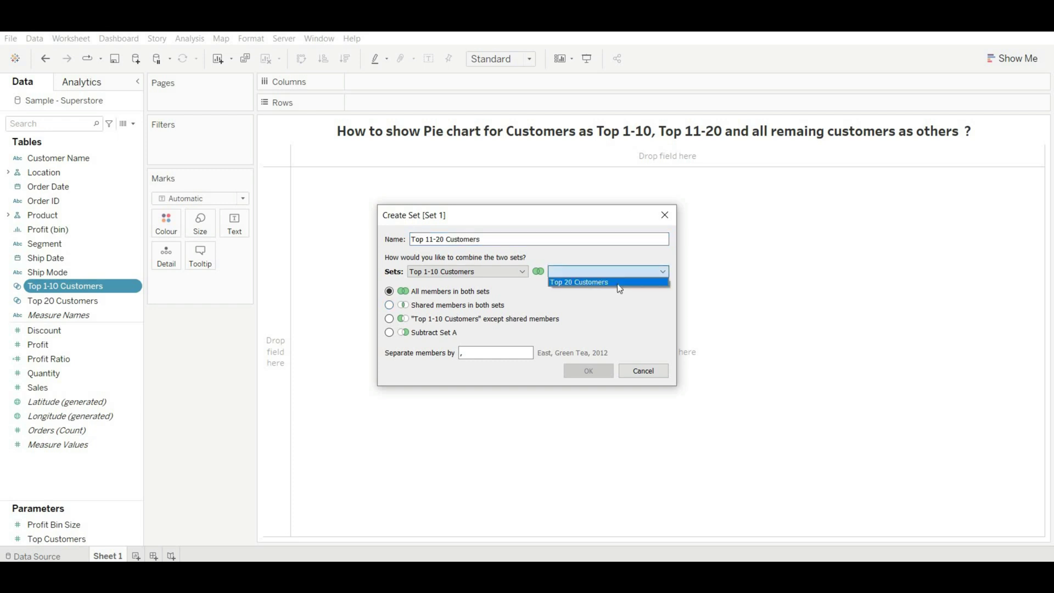
{"action": "left_click", "coordinate": [619, 283]}
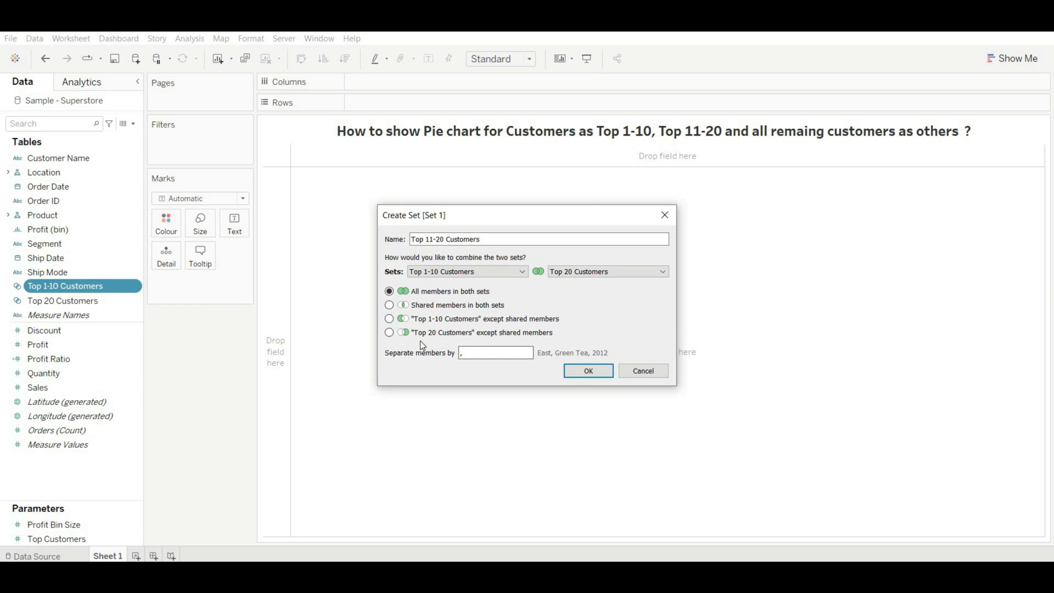
{"action": "left_click", "coordinate": [390, 334]}
{"action": "left_click", "coordinate": [588, 369]}
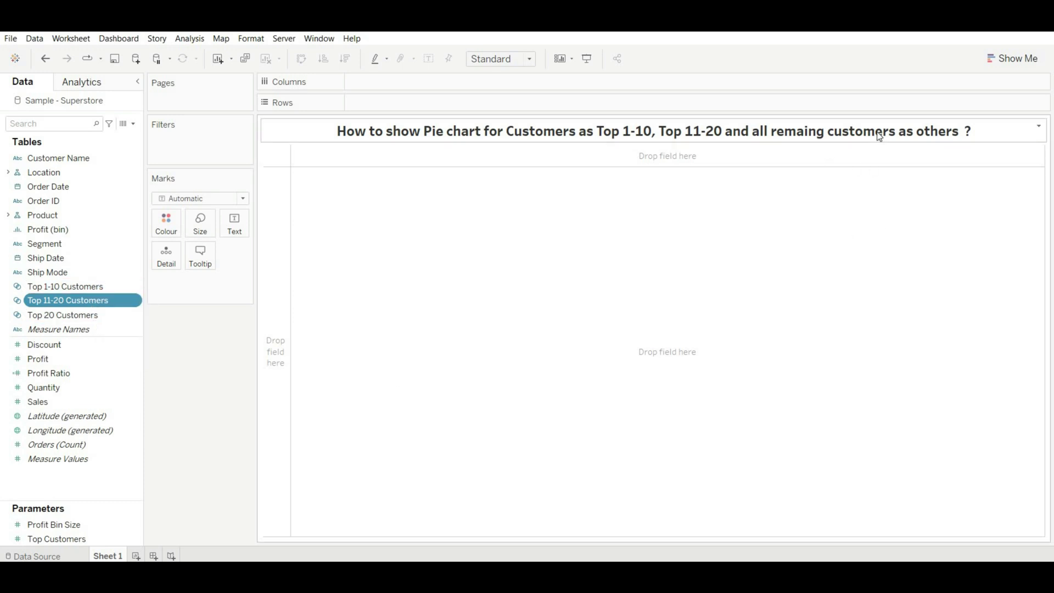
- Start the Customer Distribution calculation with IF [Top 1-10 Customers] THEN
{"action": "left_click", "coordinate": [133, 124]}
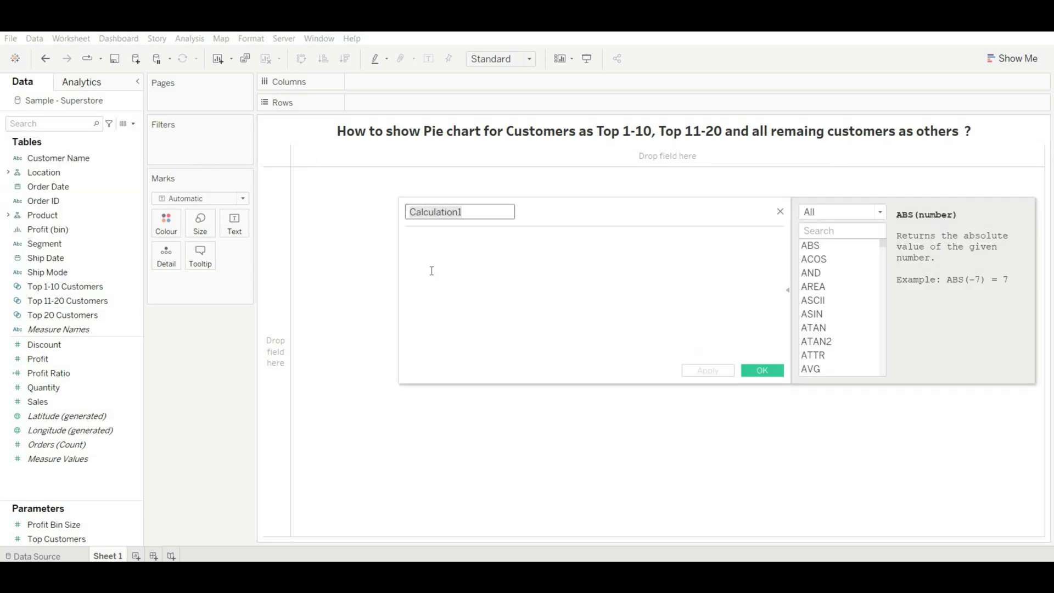
{"action": "key", "text": "BackSpace"}
{"action": "type", "text": "Cus"}
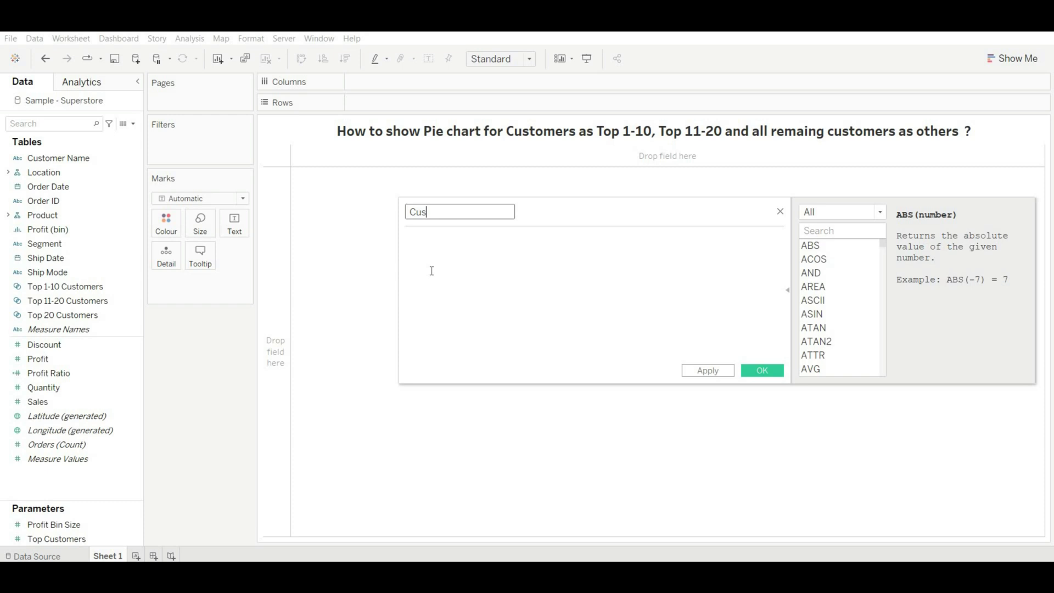
{"action": "type", "text": "to"}
{"action": "type", "text": "mer Dist"}
{"action": "type", "text": "ributio"}
{"action": "type", "text": "n"}
{"action": "left_click", "coordinate": [429, 265]}
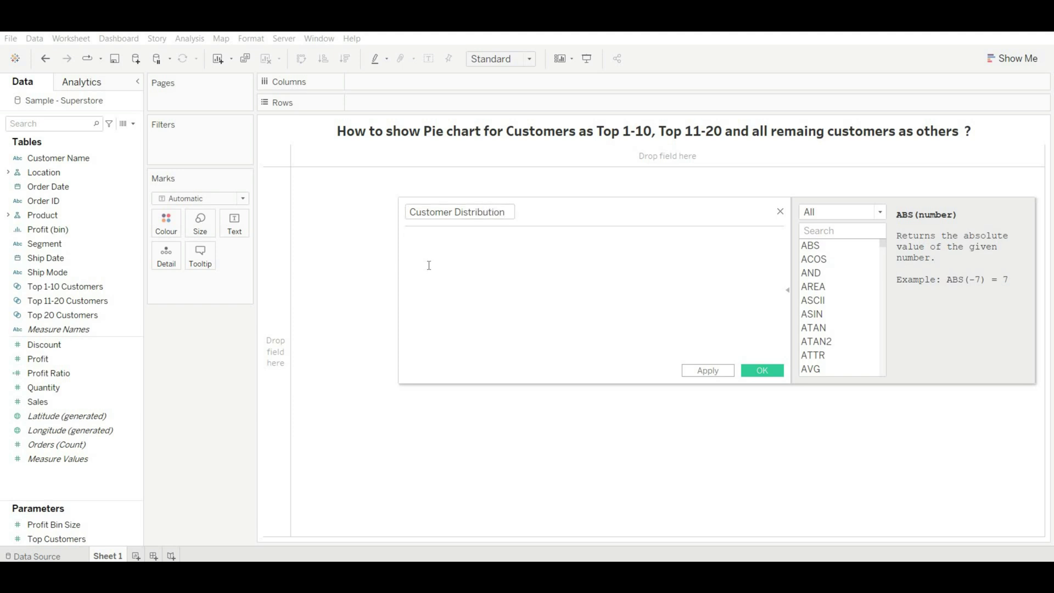
{"action": "type", "text": "IF "}
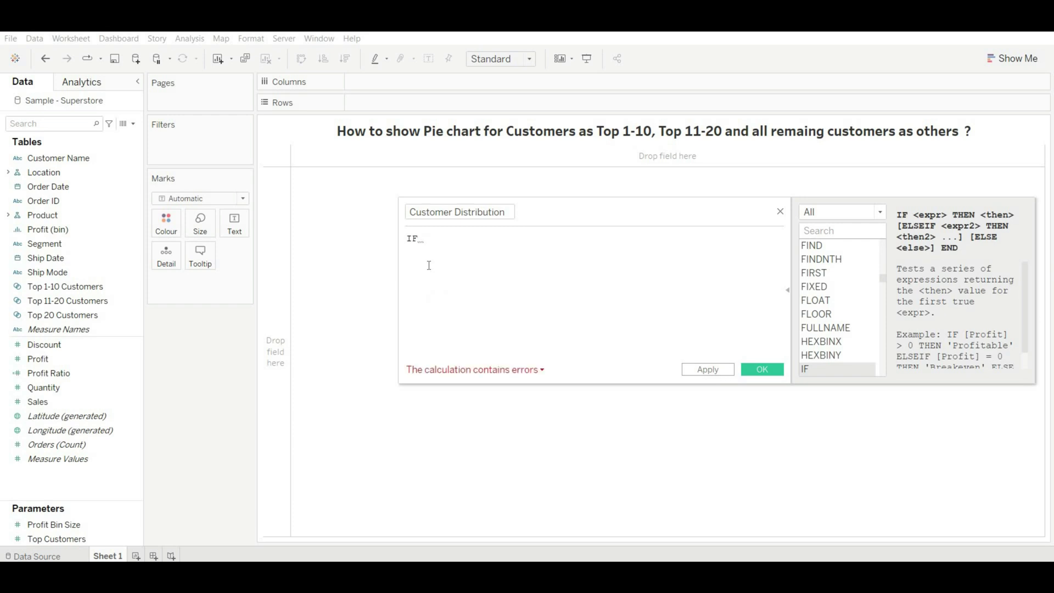
{"action": "type", "text": "top"}
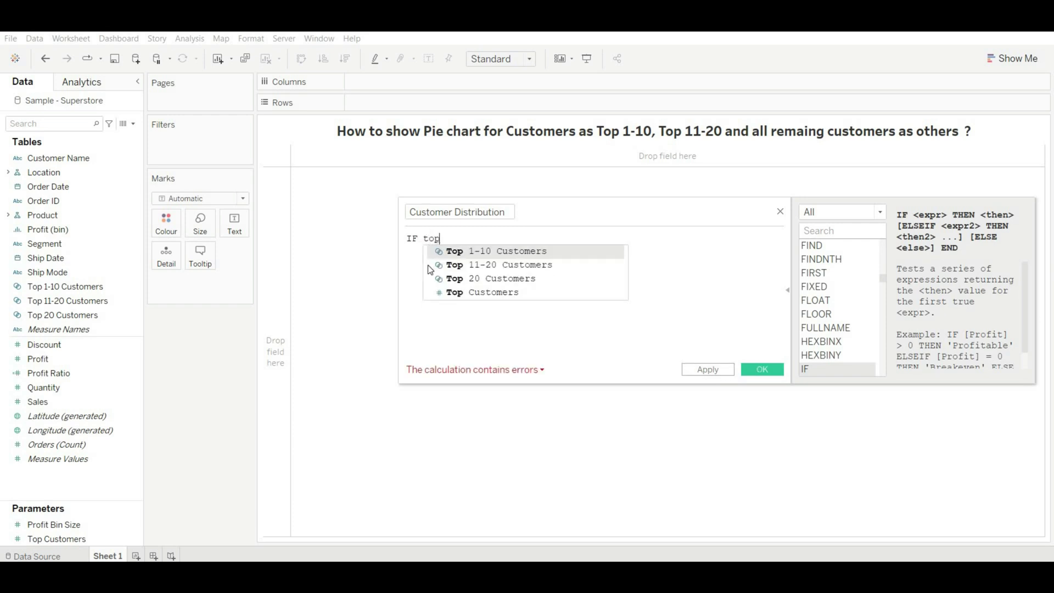
{"action": "key", "text": "Return"}
{"action": "type", "text": "THE"}
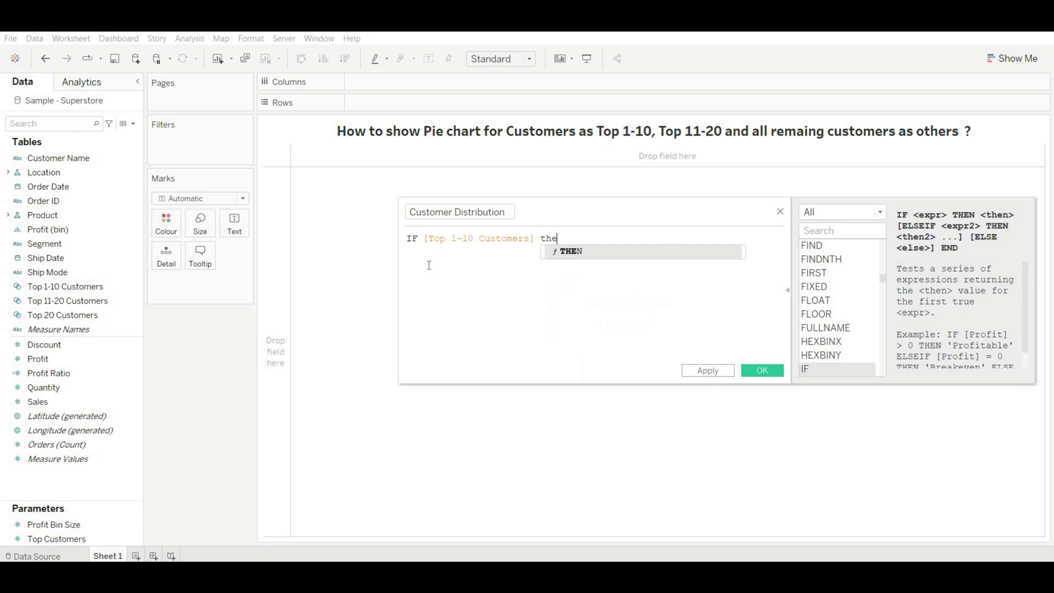
{"action": "key", "text": "Return"}
{"action": "type", "text": "\"\""}
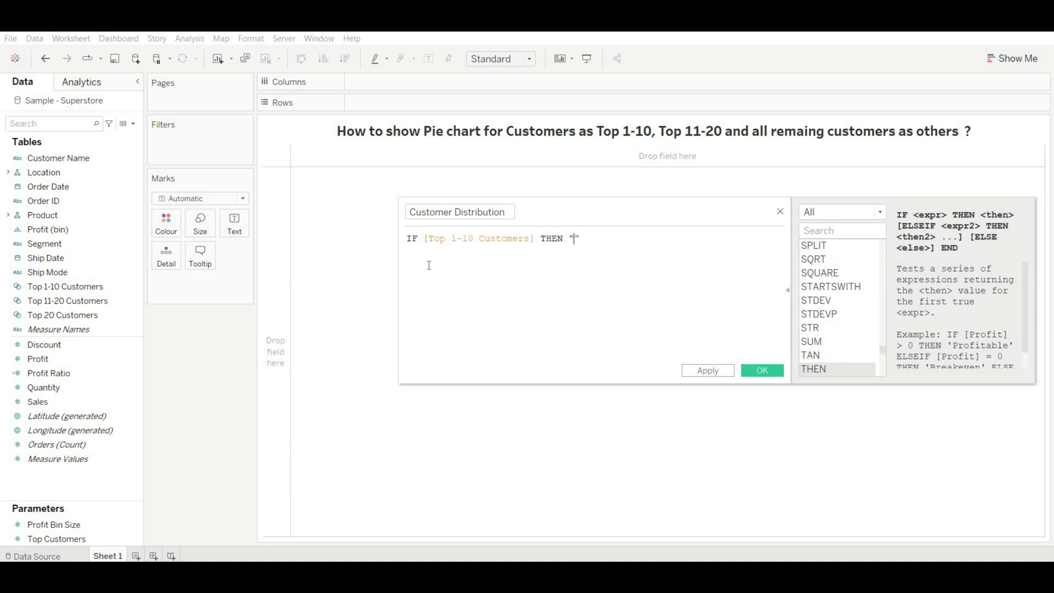
{"action": "type", "text": "Top 1"}
{"action": "type", "text": "-10 Cus"}
{"action": "type", "text": "tomers"}
- Add the ELSEIF [Top 11-20 Customers] branch and close the formula with END
{"action": "key", "text": "Right"}
{"action": "key", "text": "Return"}
{"action": "type", "text": "els"}
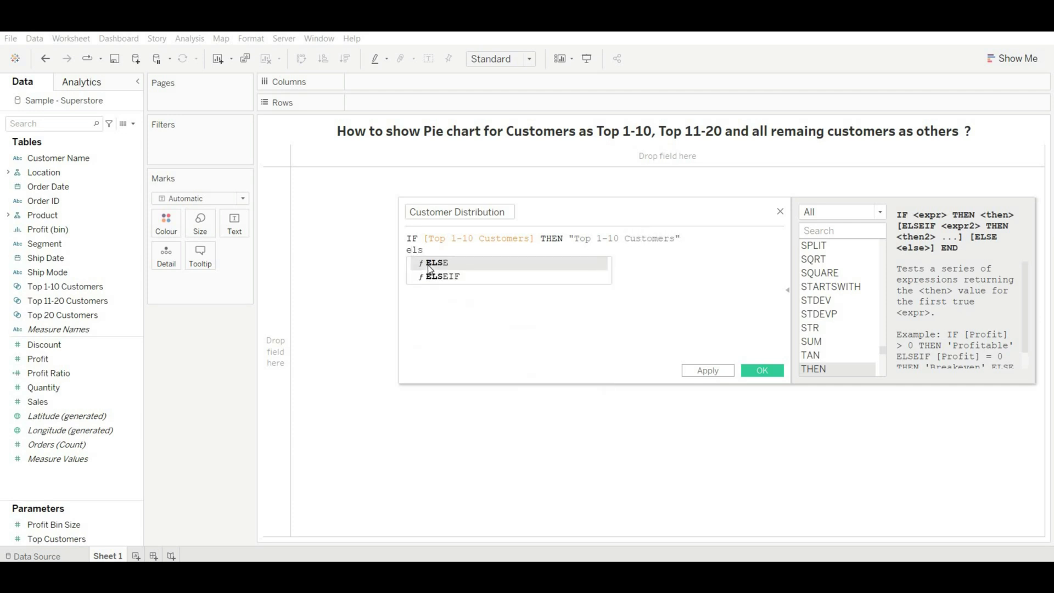
{"action": "key", "text": "Down"}
{"action": "key", "text": "Return"}
{"action": "type", "text": "top"}
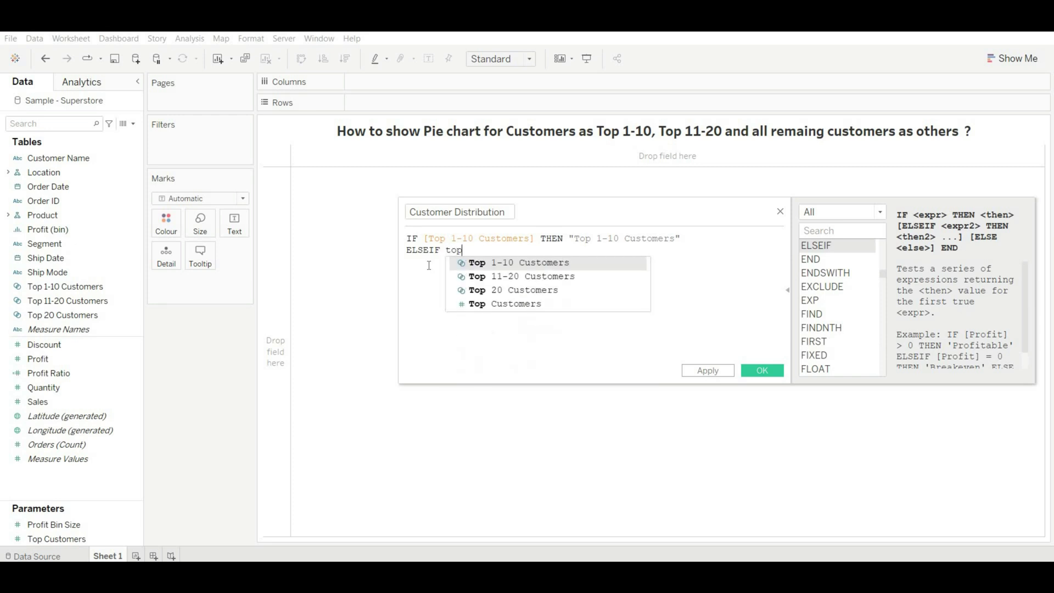
{"action": "key", "text": "Down"}
{"action": "key", "text": "Return"}
{"action": "type", "text": "t"}
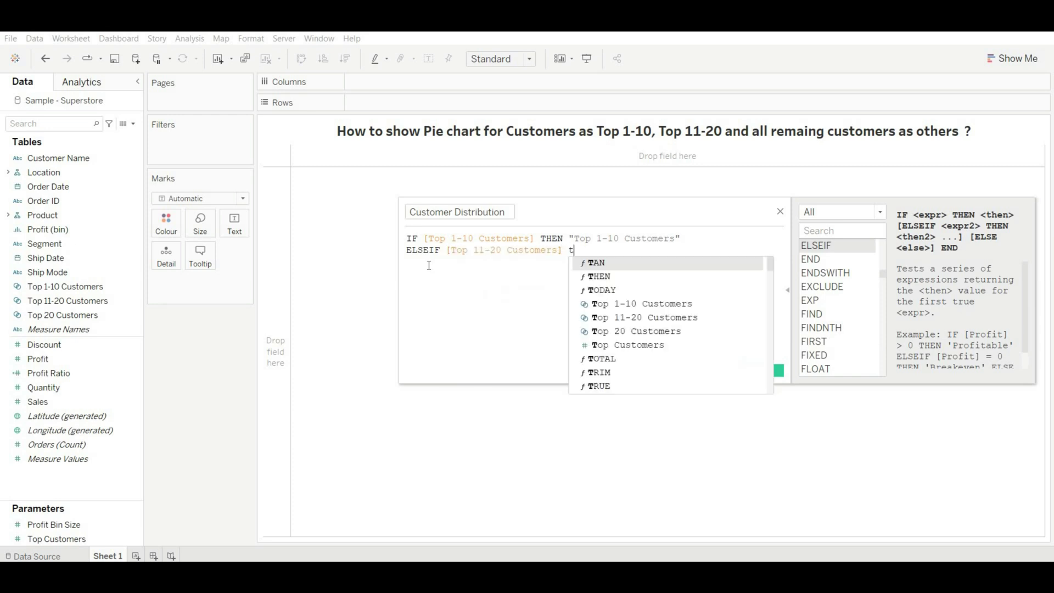
{"action": "type", "text": "he"}
{"action": "key", "text": "Return"}
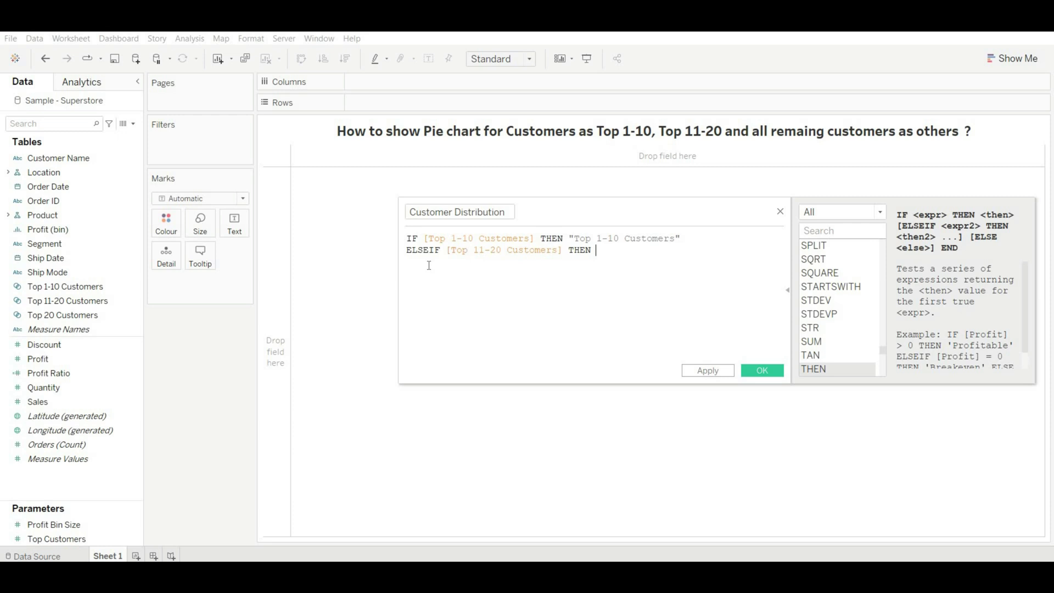
{"action": "type", "text": "\"Top "}
{"action": "type", "text": "11-"}
{"action": "type", "text": "20 Cust"}
{"action": "type", "text": "omers"}
{"action": "key", "text": "Right"}
{"action": "type", "text": "else \""}
{"action": "type", "text": "Ot"}
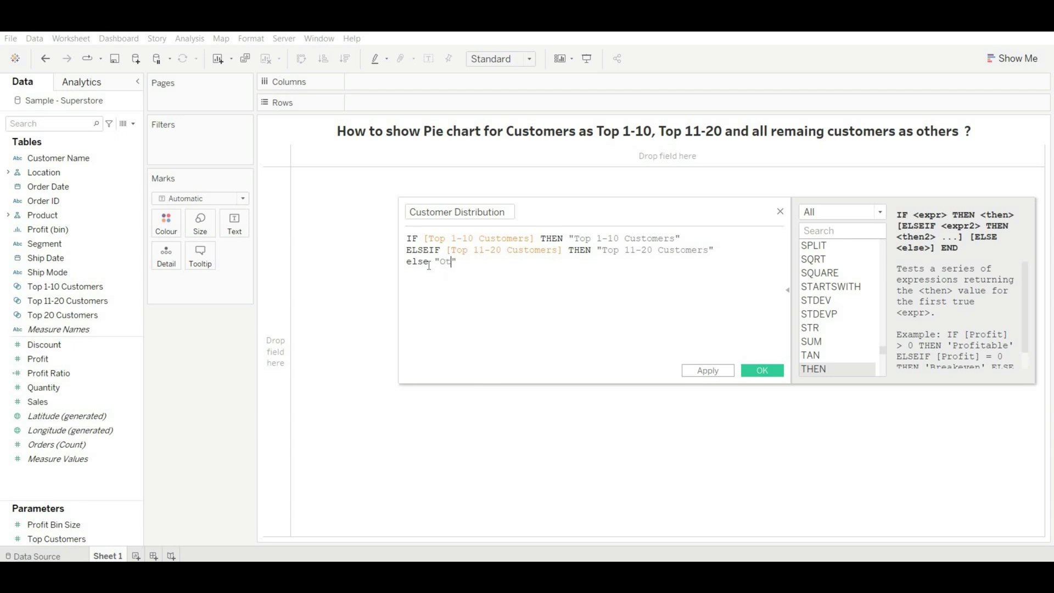
{"action": "type", "text": "her Cu"}
{"action": "type", "text": "stomers"}
{"action": "key", "text": "Return"}
{"action": "type", "text": "e"}
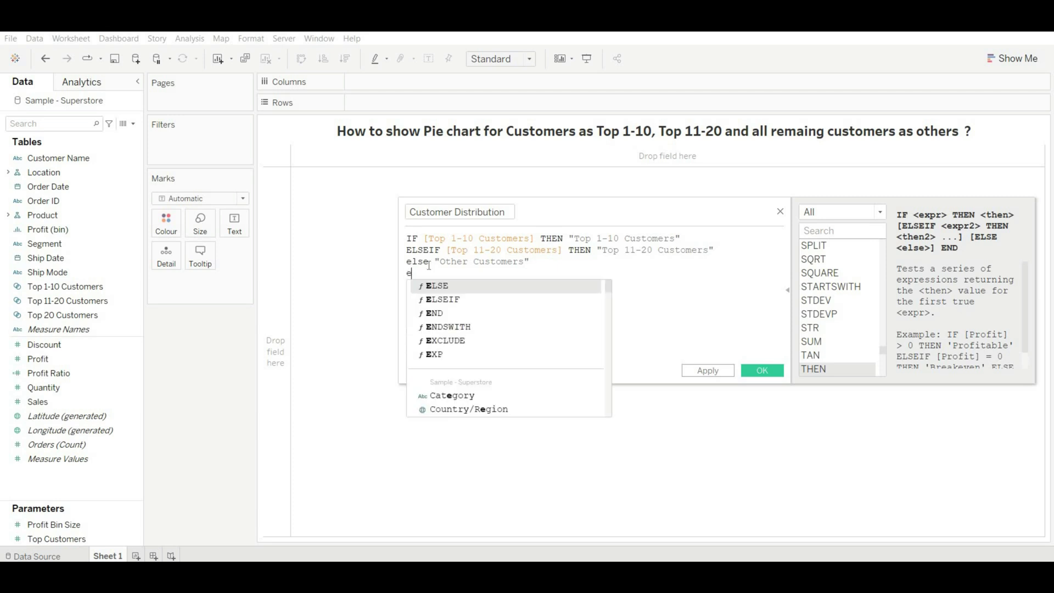
{"action": "type", "text": "nd"}
{"action": "key", "text": "Return"}
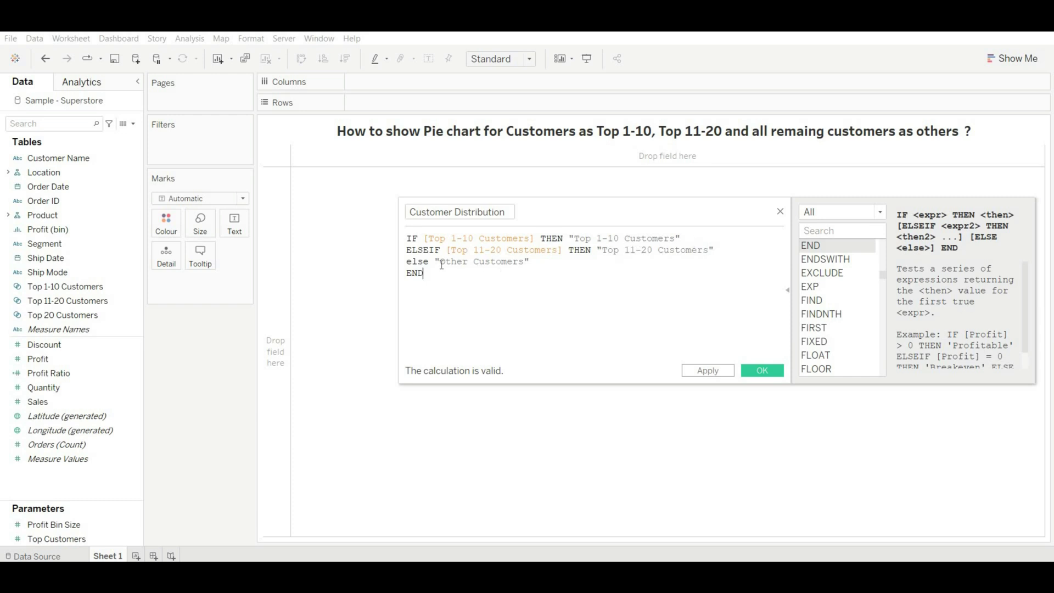
- Save the calculation and plot Sales by Customer Distribution
{"action": "left_click", "coordinate": [762, 371]}
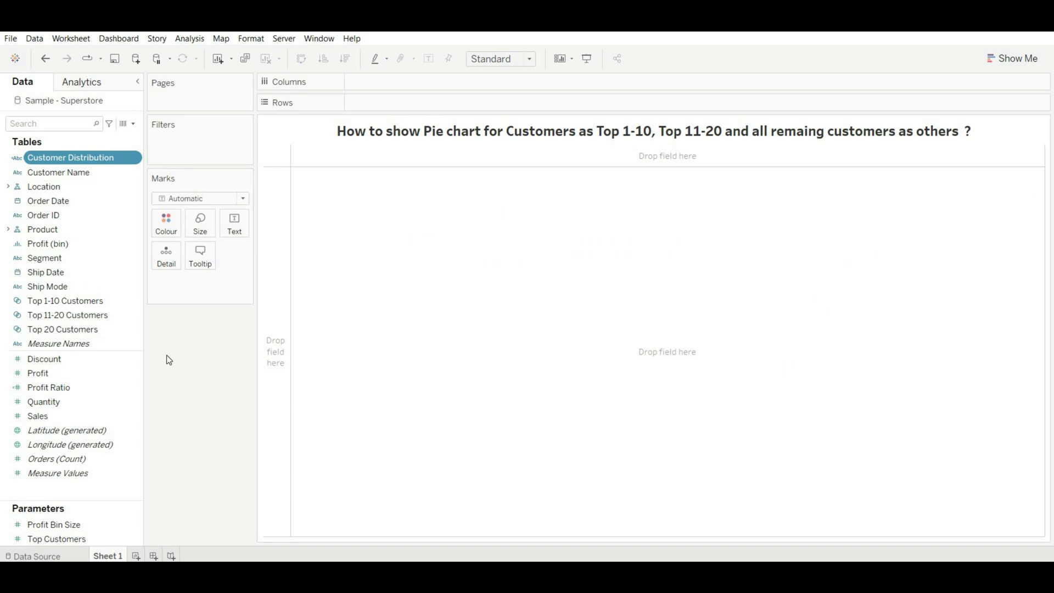
{"action": "left_click_drag", "start_coordinate": [70, 157], "coordinate": [374, 103]}
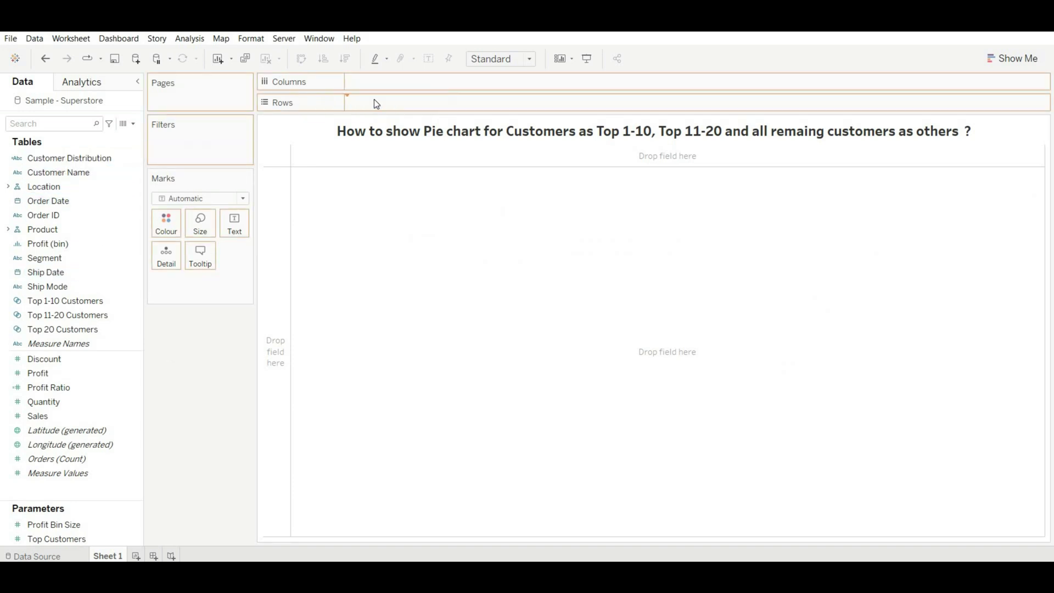
{"action": "mouse_move", "coordinate": [39, 416]}
{"action": "left_mouse_down"}
{"action": "mouse_move", "coordinate": [403, 93]}
{"action": "mouse_move", "coordinate": [405, 79]}
{"action": "left_mouse_up"}
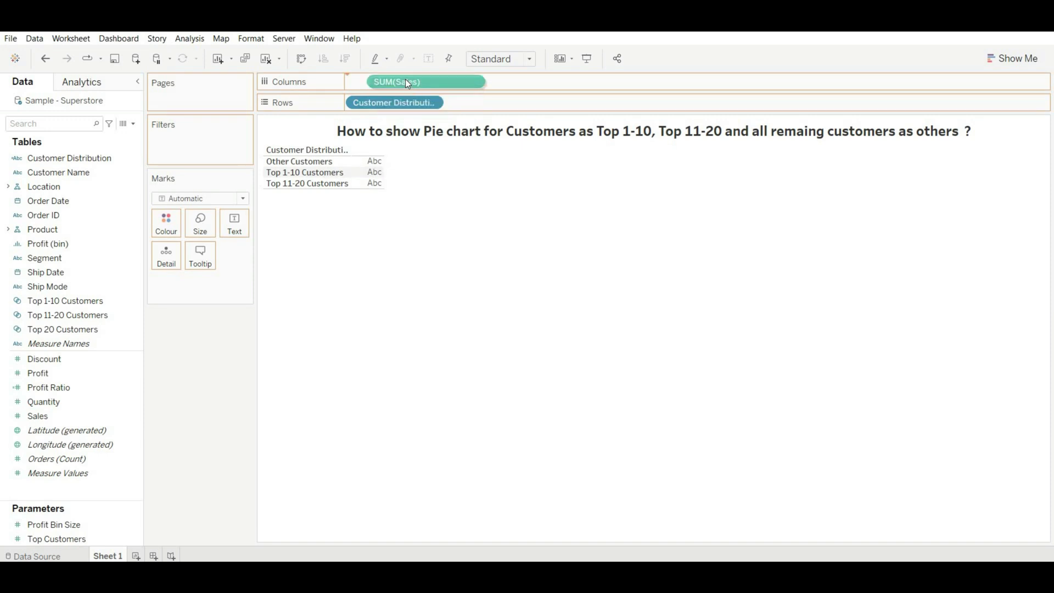
- Turn the chart into a pie sized to Entire View
{"action": "left_click", "coordinate": [1015, 70]}
{"action": "left_click", "coordinate": [1040, 130]}
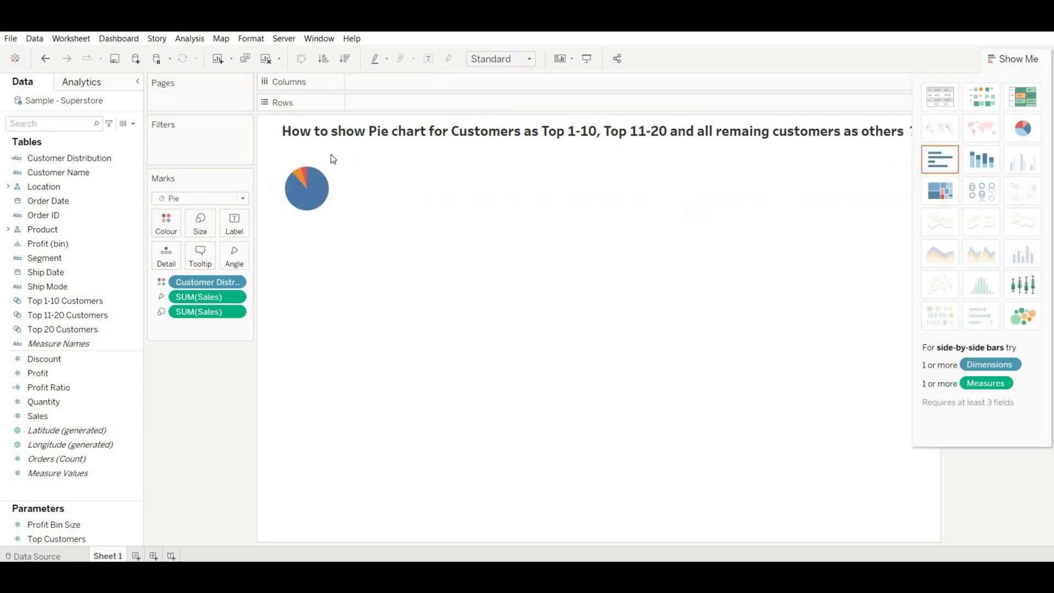
{"action": "left_click", "coordinate": [531, 62]}
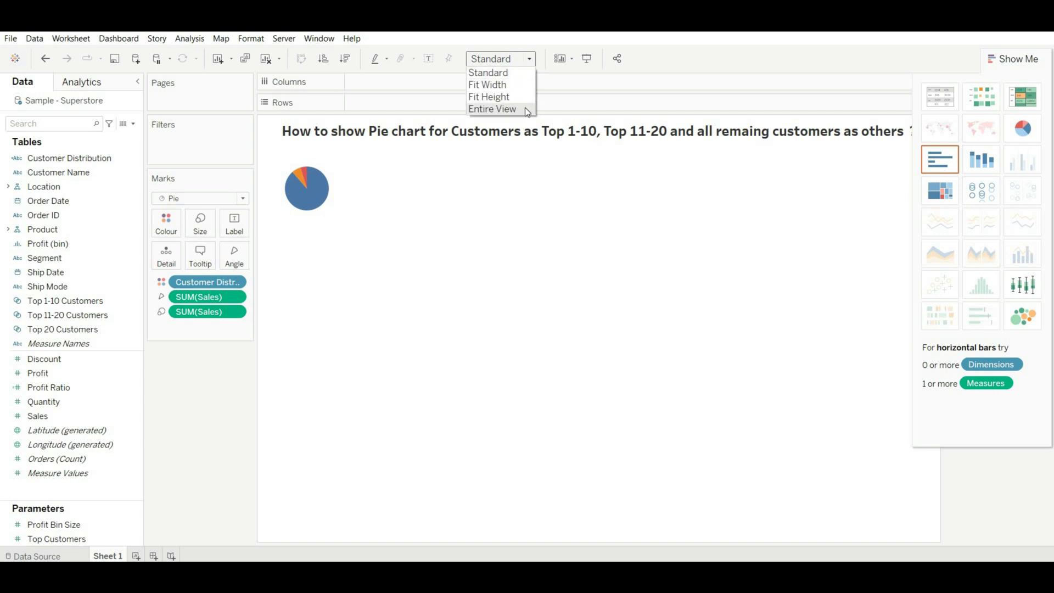
{"action": "left_click", "coordinate": [525, 109]}
{"action": "left_click", "coordinate": [1020, 59]}
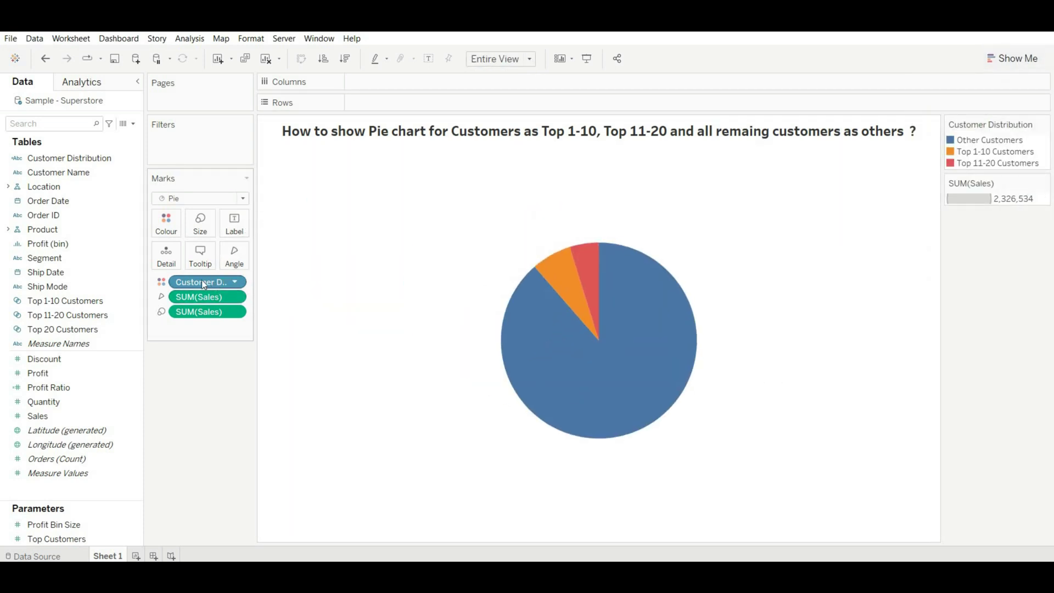
- Label slices by Customer Distribution, allow overlapping labels, and raise the Top 11-20 label
{"action": "left_click_drag", "start_coordinate": [202, 280], "coordinate": [233, 236]}
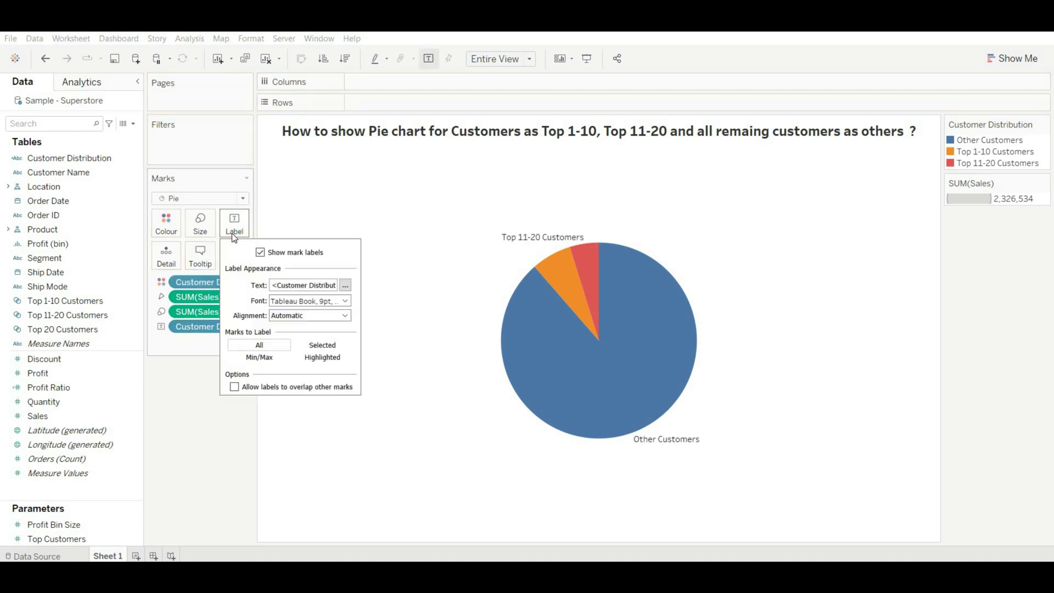
{"action": "left_click", "coordinate": [486, 359]}
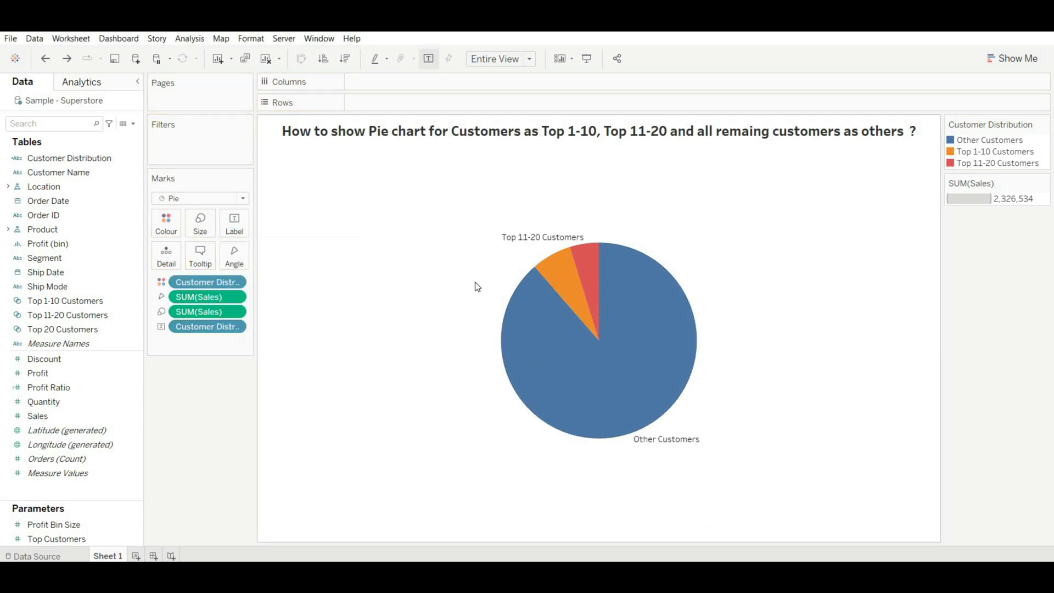
{"action": "left_click", "coordinate": [241, 232]}
{"action": "left_click", "coordinate": [235, 387]}
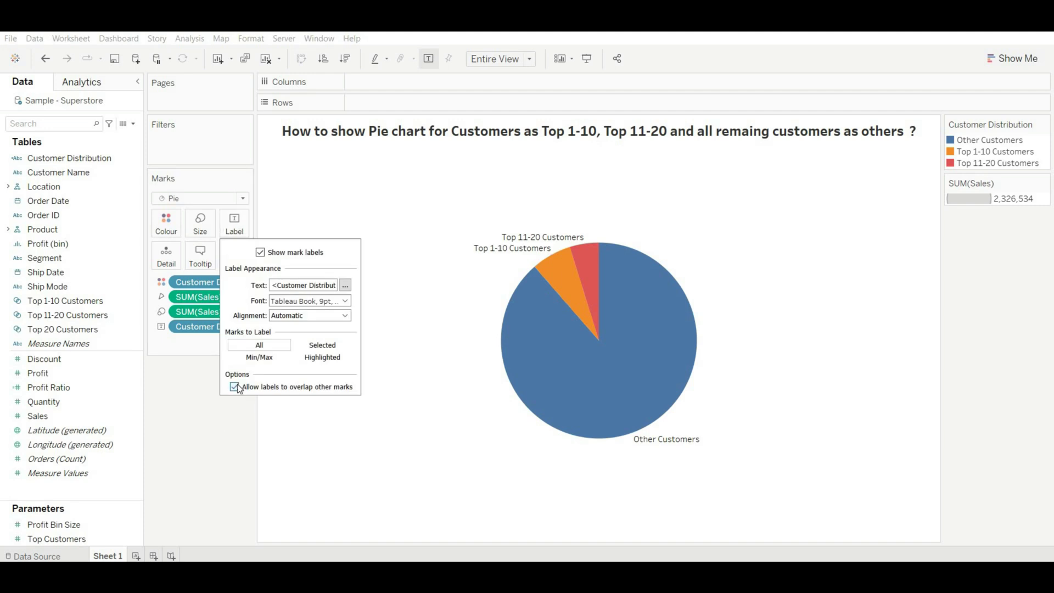
{"action": "left_click", "coordinate": [238, 425]}
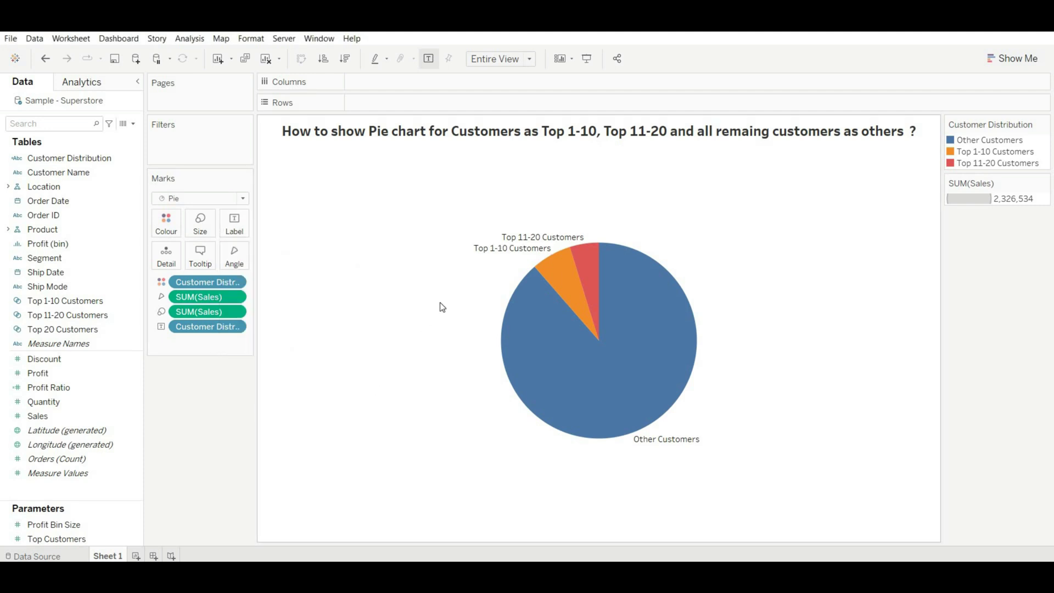
{"action": "left_click", "coordinate": [540, 238]}
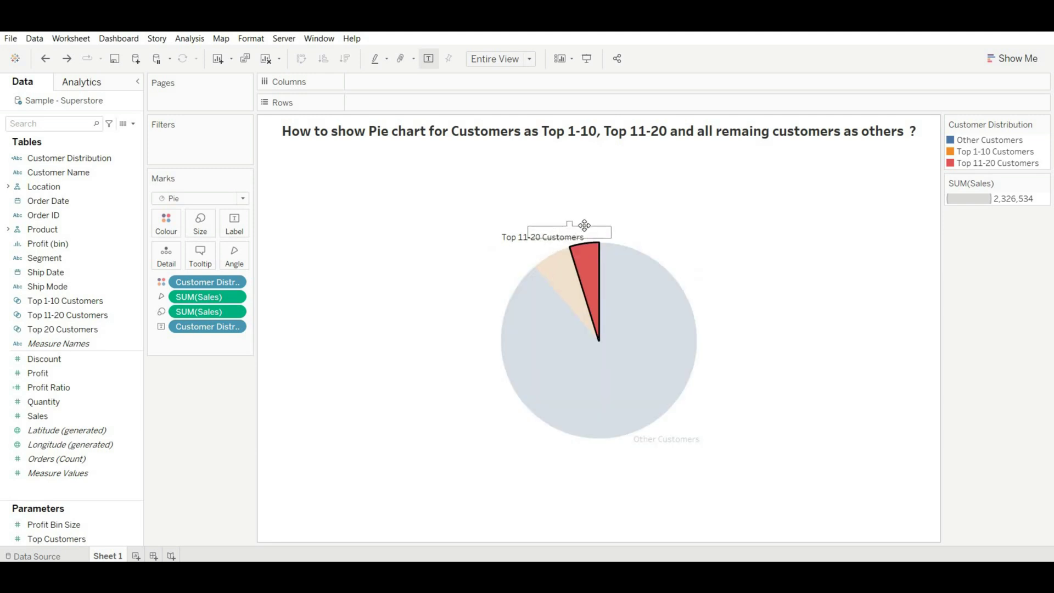
{"action": "left_click_drag", "start_coordinate": [539, 238], "coordinate": [587, 224]}
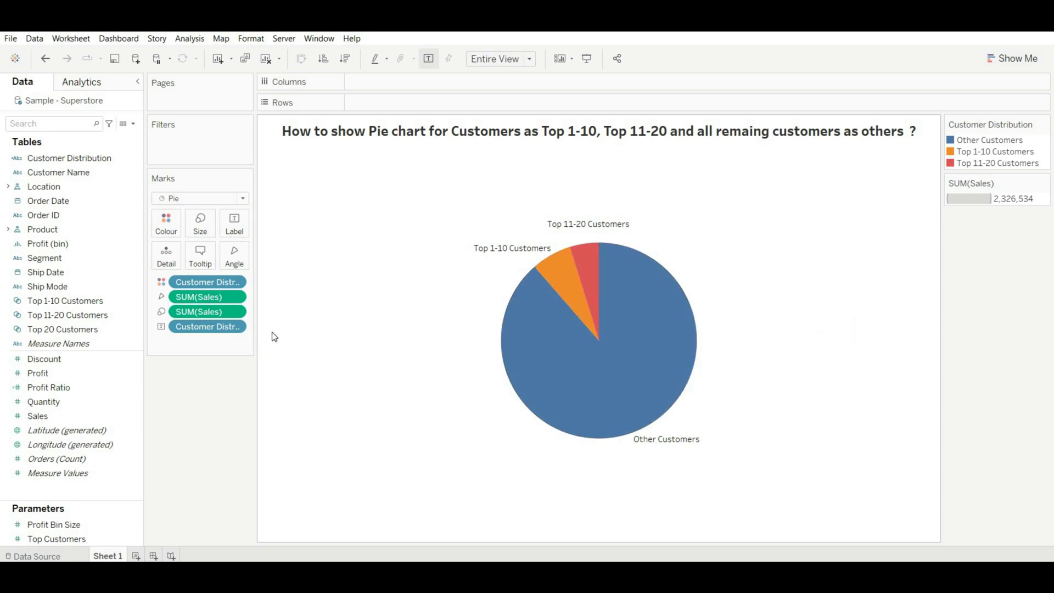
- On new Sheet 2, list Customer Name with Sales and filter to Top 10 by Sales
{"action": "left_click", "coordinate": [137, 558]}
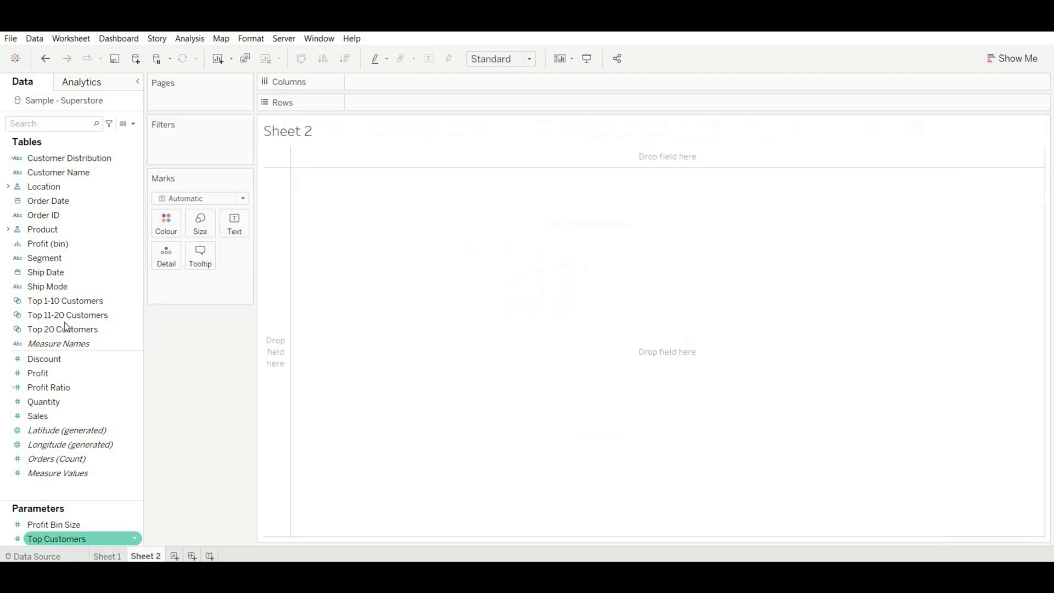
{"action": "double_click", "coordinate": [71, 175]}
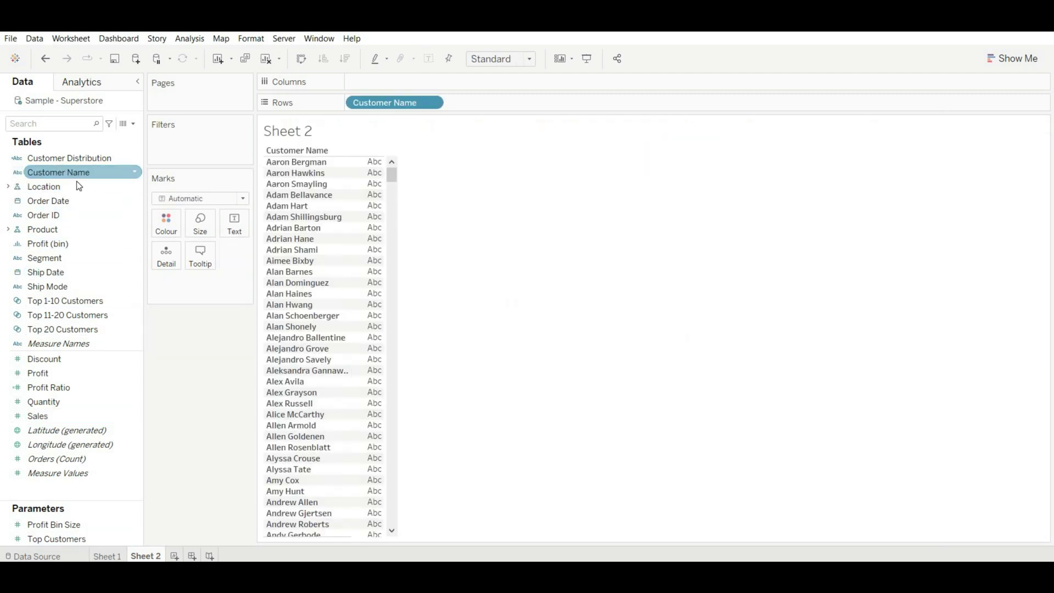
{"action": "double_click", "coordinate": [91, 416]}
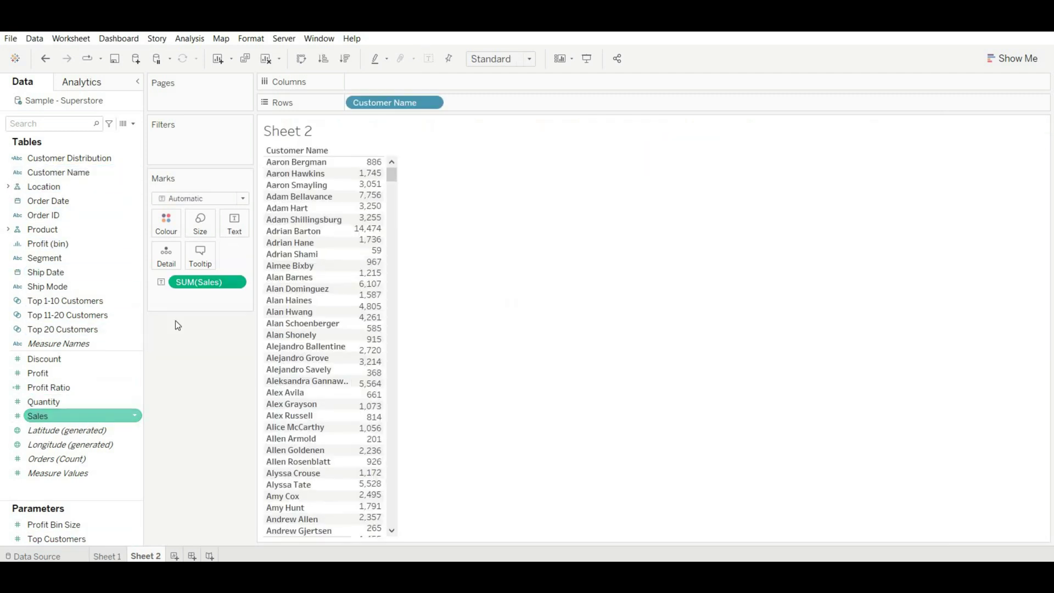
{"action": "left_click", "coordinate": [430, 102]}
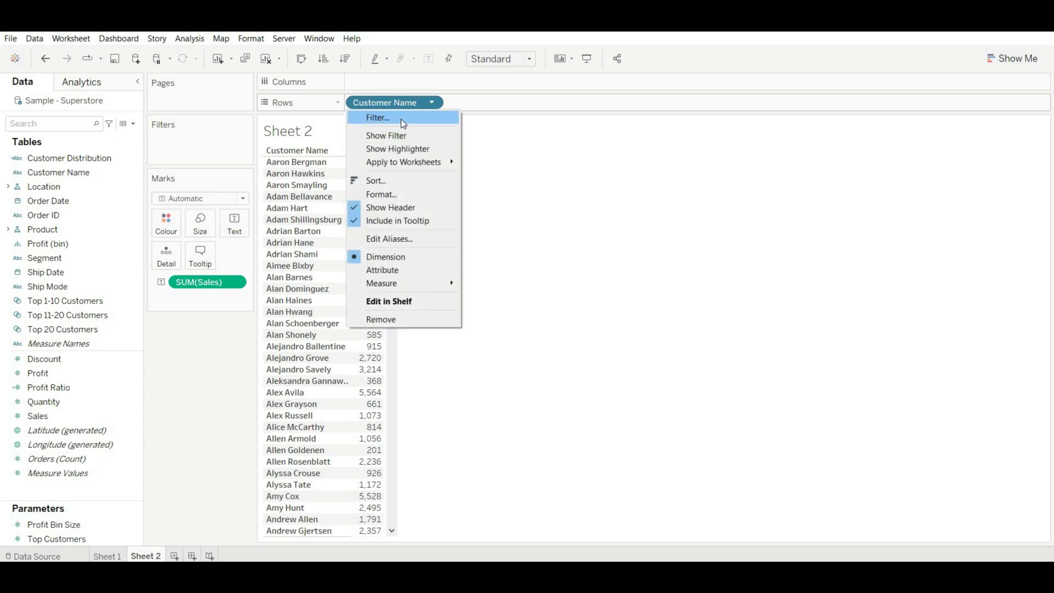
{"action": "left_click", "coordinate": [401, 120]}
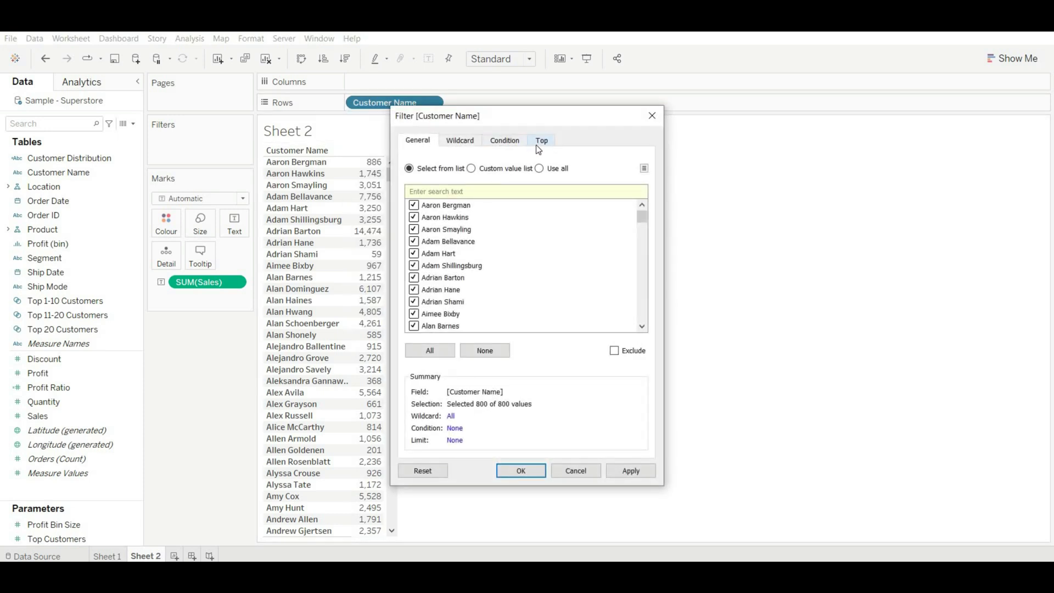
{"action": "left_click", "coordinate": [541, 142]}
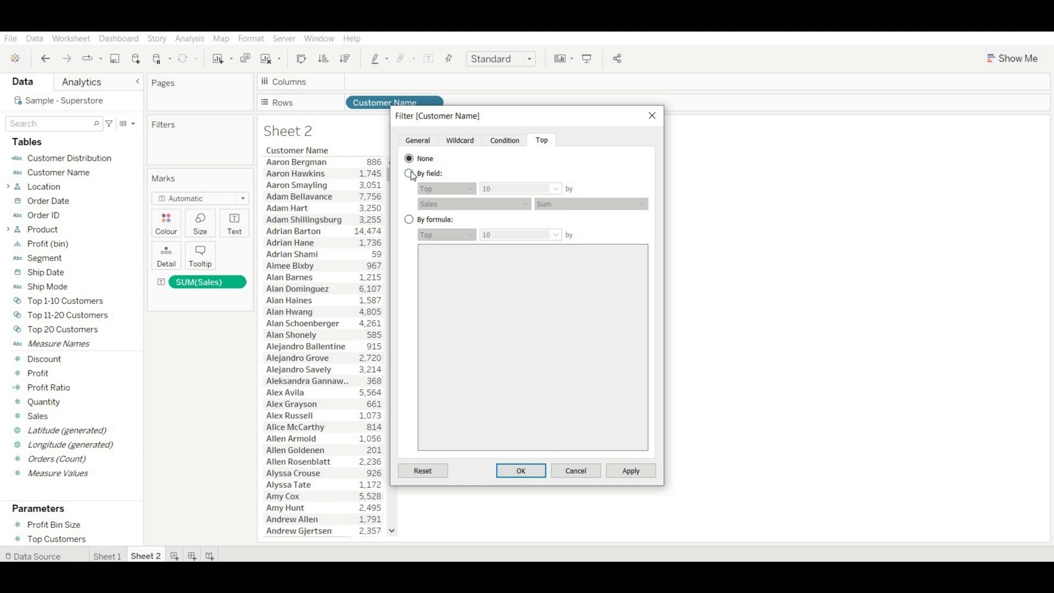
{"action": "left_click", "coordinate": [409, 174]}
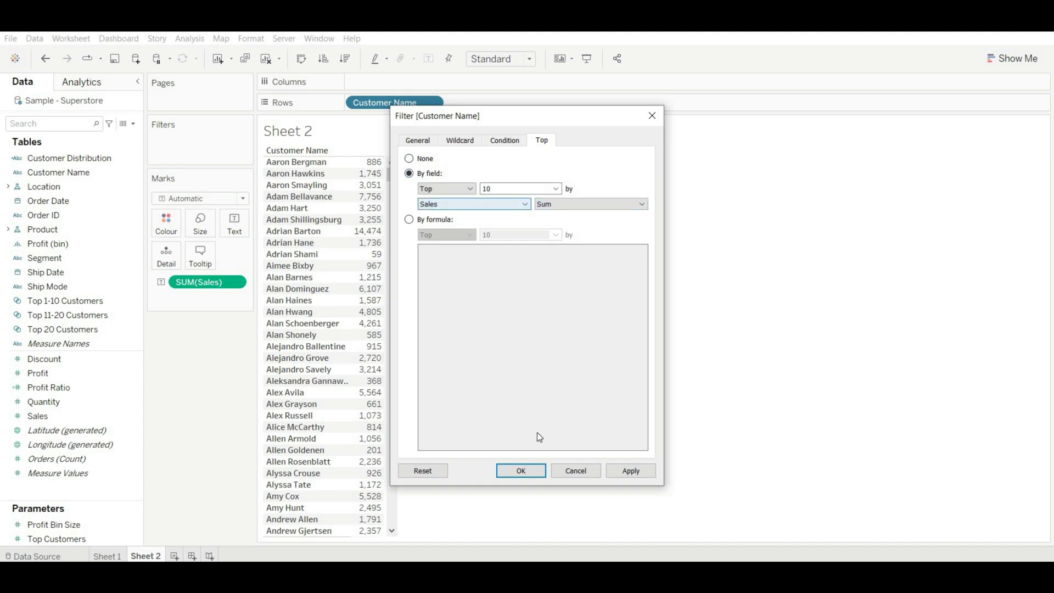
- Apply the filter, show column grand totals (153,811), and go back to Sheet 1
{"action": "left_click", "coordinate": [521, 471]}
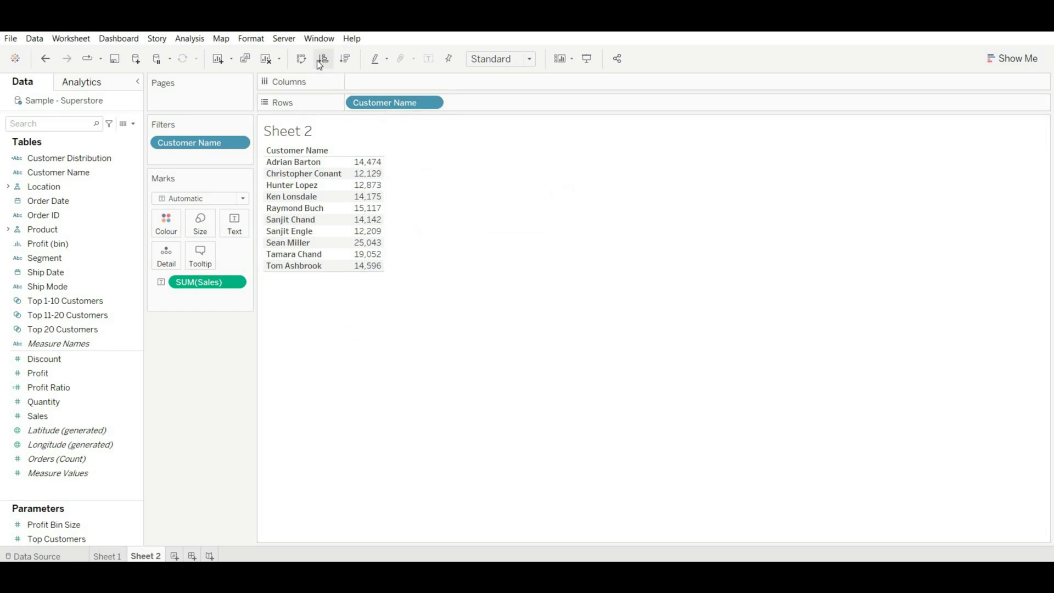
{"action": "left_click", "coordinate": [191, 43]}
{"action": "mouse_move", "coordinate": [203, 156]}
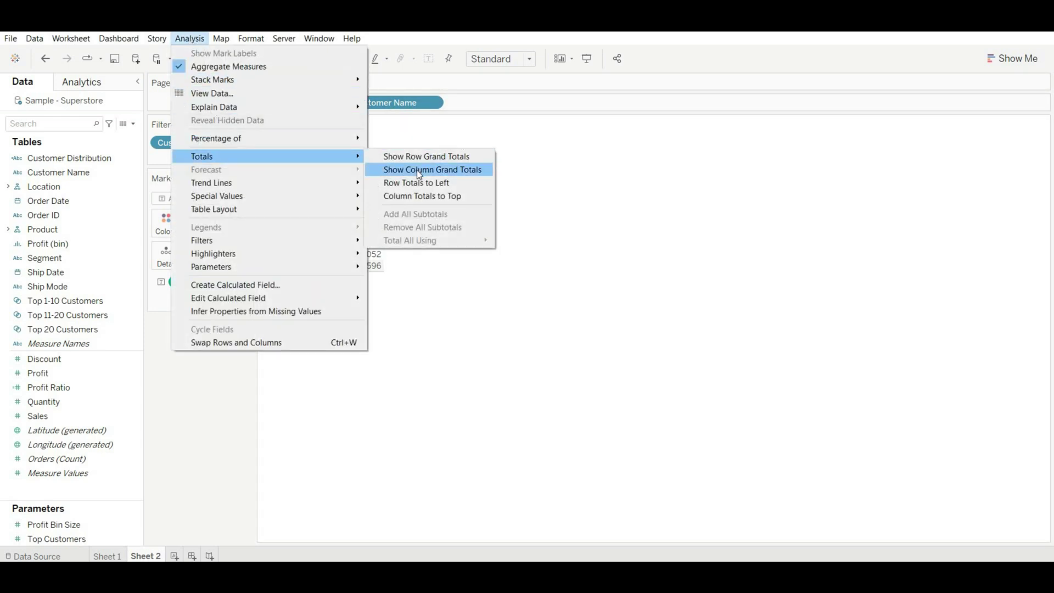
{"action": "left_click", "coordinate": [417, 173]}
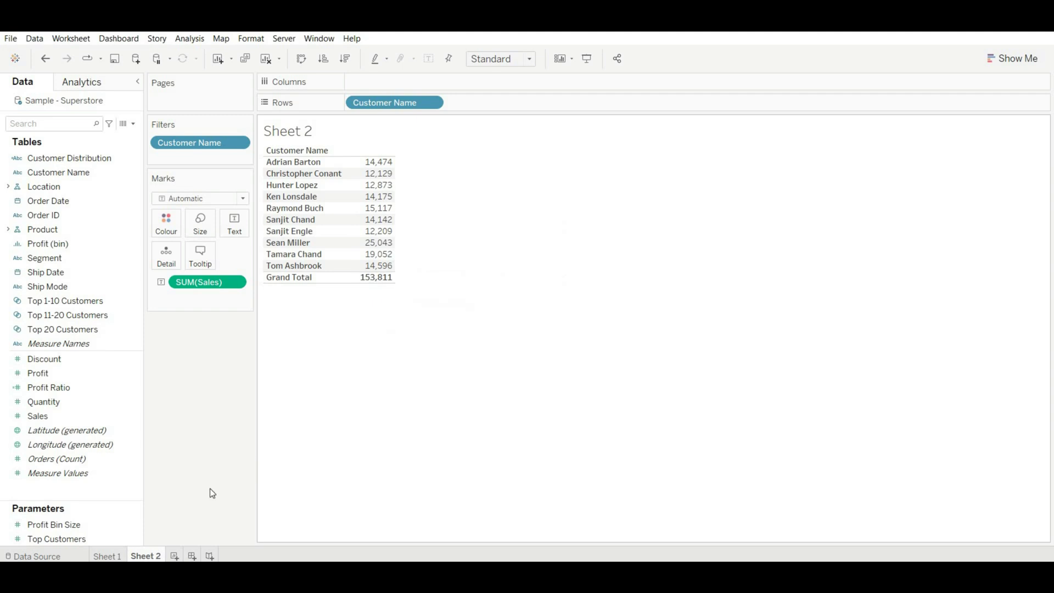
{"action": "left_click", "coordinate": [108, 556]}
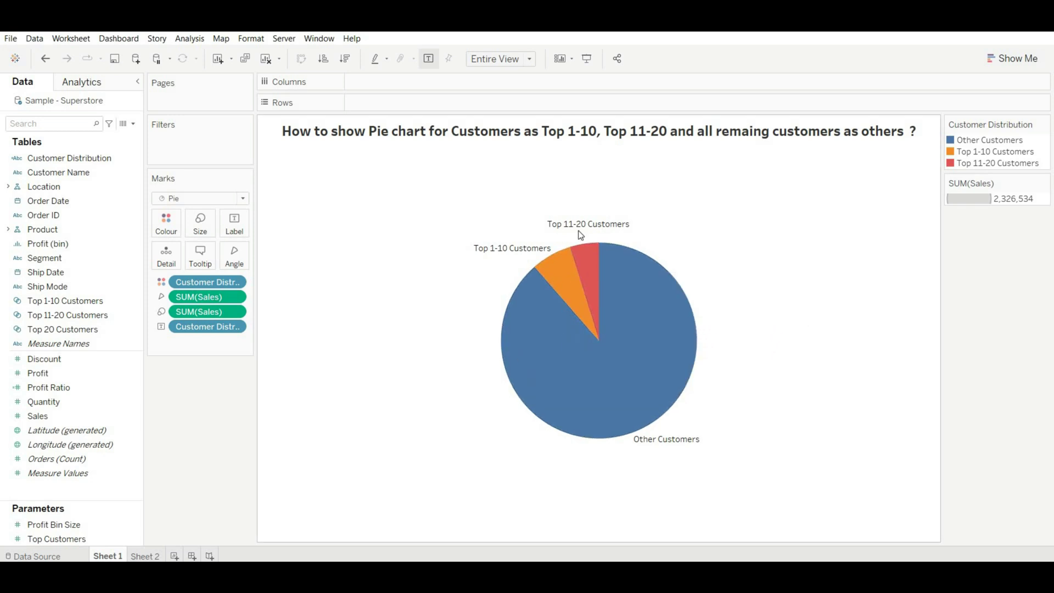
- Change Sheet 2's customer filter from Top 10 to Top 20, then compare with Sheet 1
{"action": "left_click", "coordinate": [145, 556]}
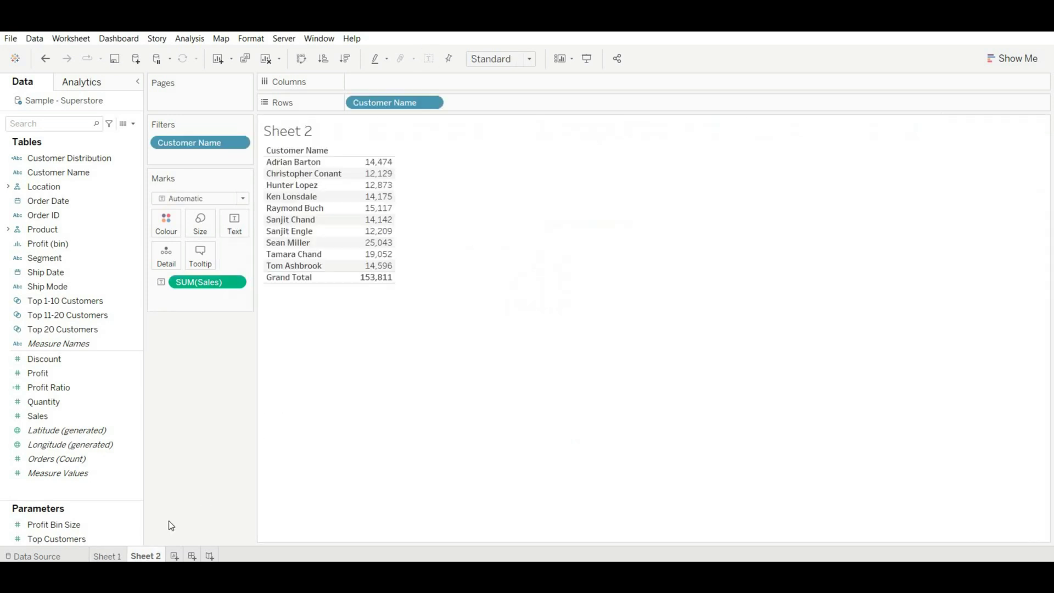
{"action": "left_click", "coordinate": [241, 144]}
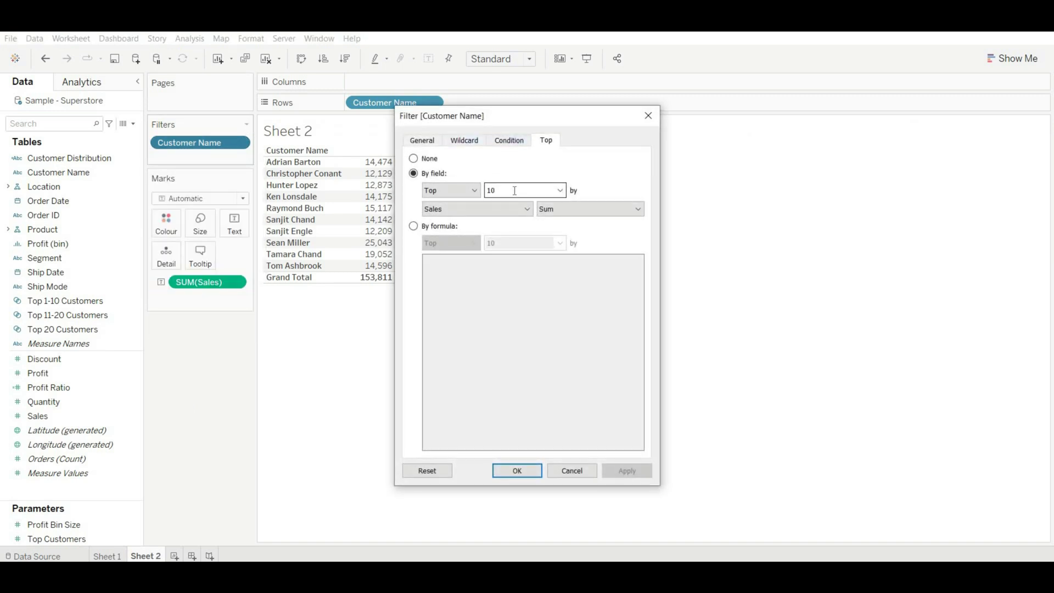
{"action": "key", "text": "BackSpace"}
{"action": "type", "text": "0"}
{"action": "left_click", "coordinate": [514, 469]}
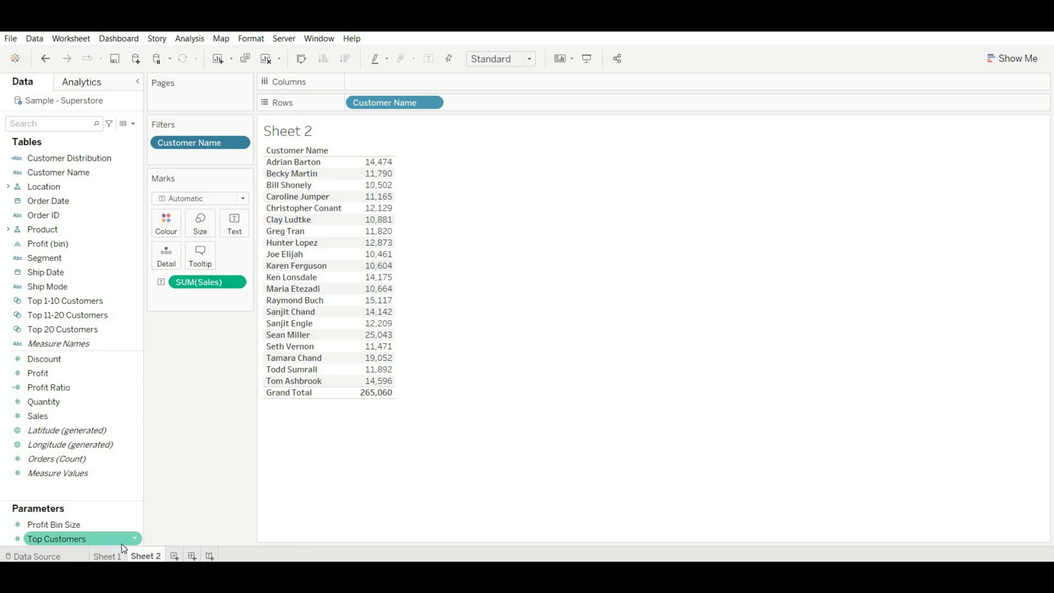
{"action": "left_click", "coordinate": [108, 556]}
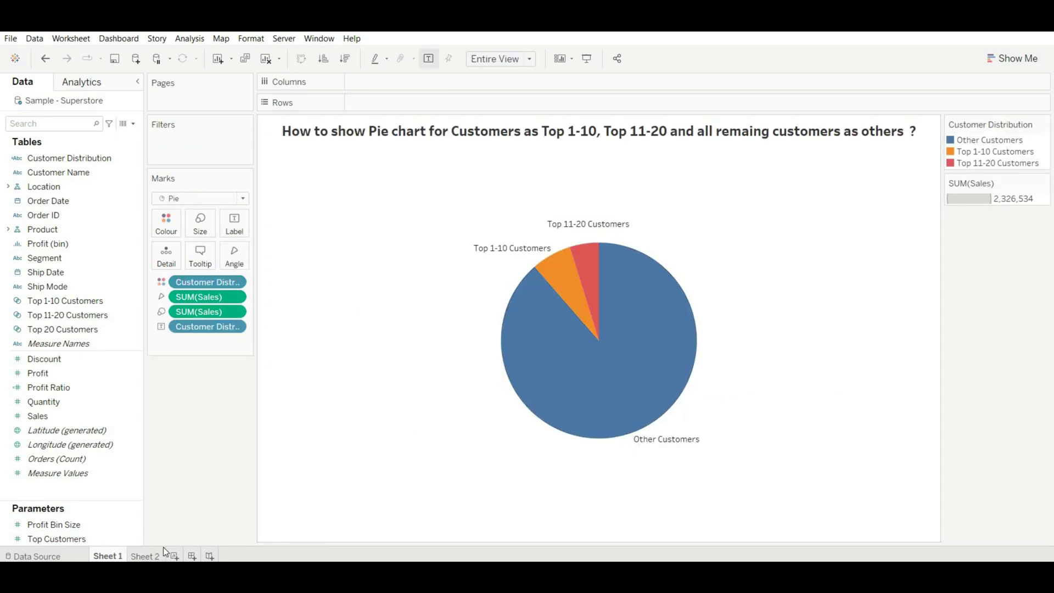
{"action": "left_click", "coordinate": [145, 556]}
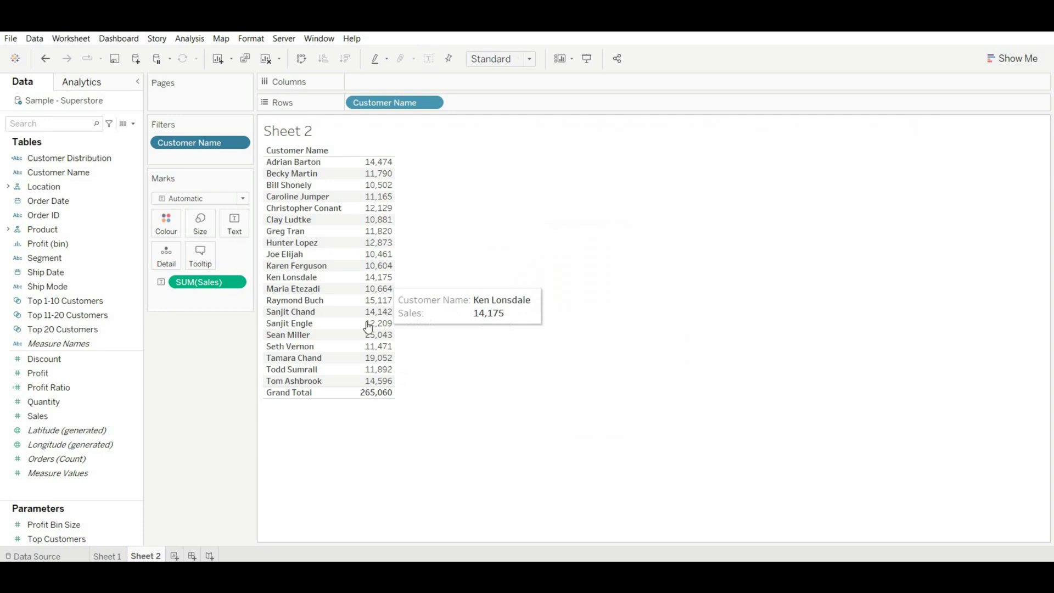